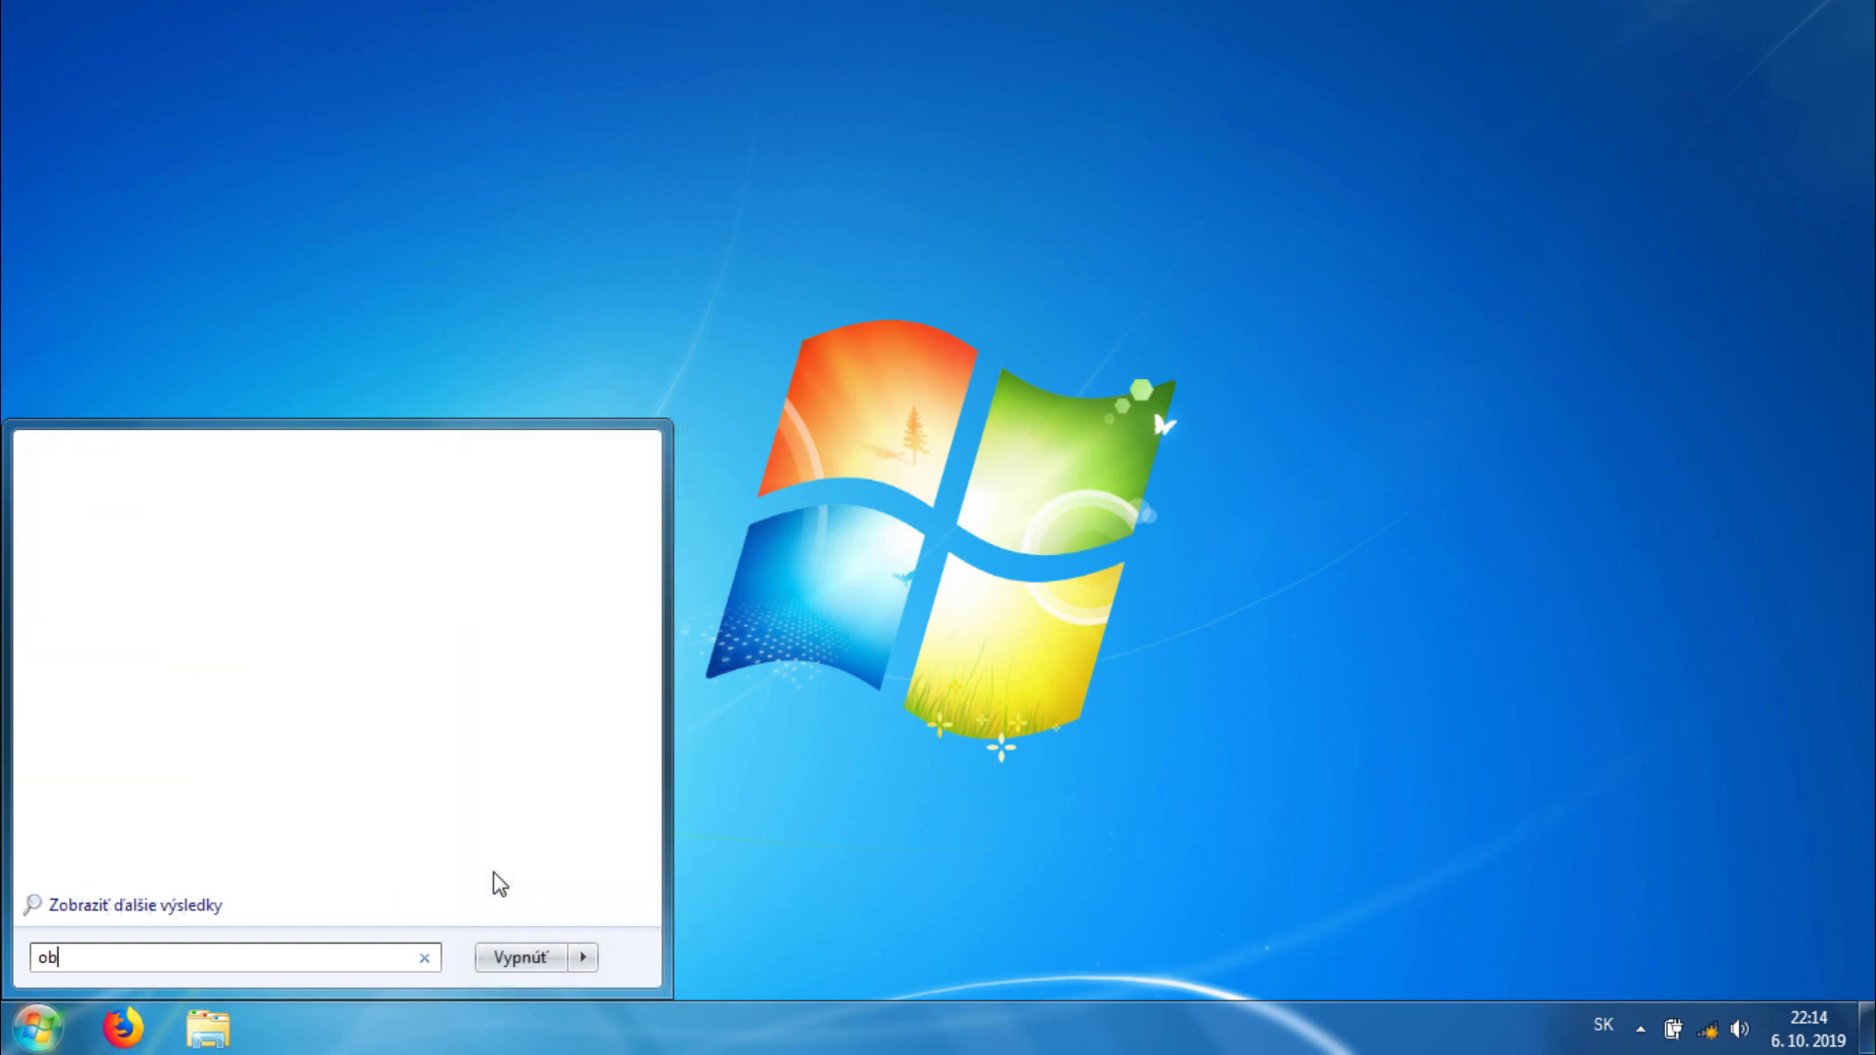
# - Open System Restore, review the 06.10.2019 manual restore point up to its confirmation page, and cancel without restoring
pyautogui.click(119, 496)
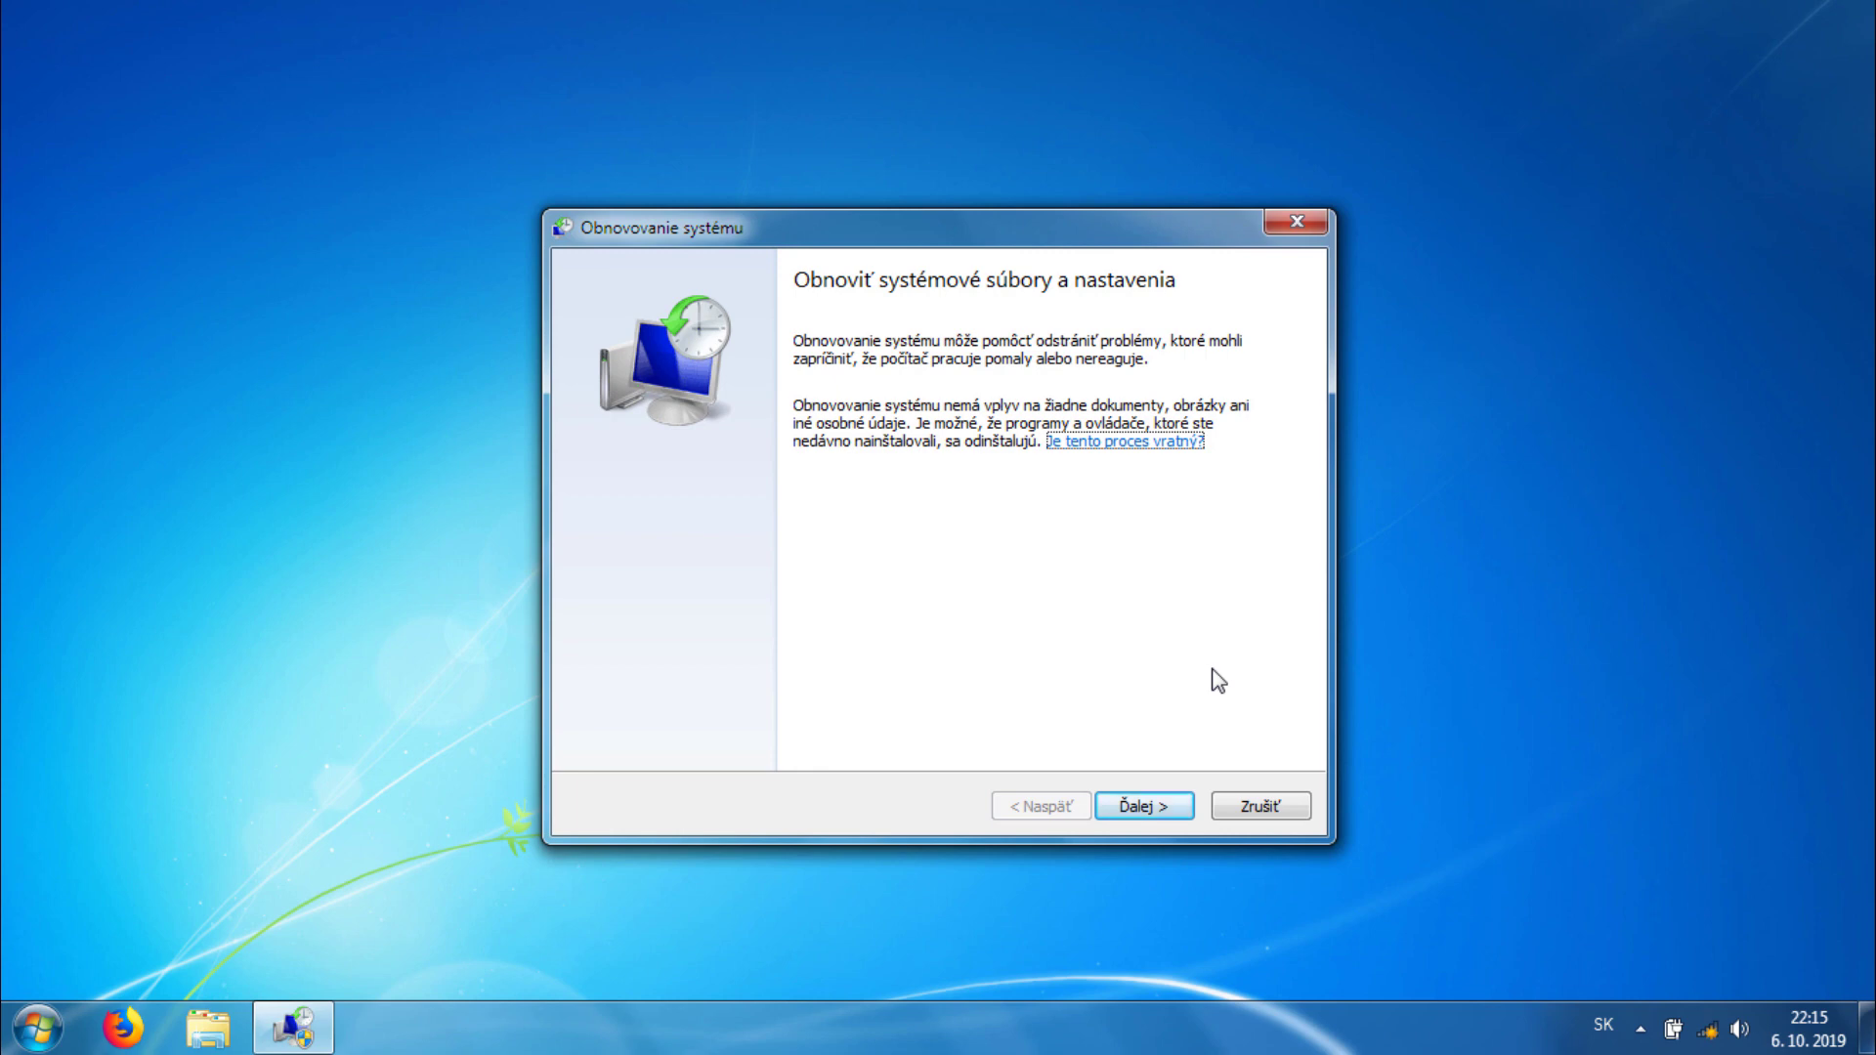
pyautogui.click(1146, 806)
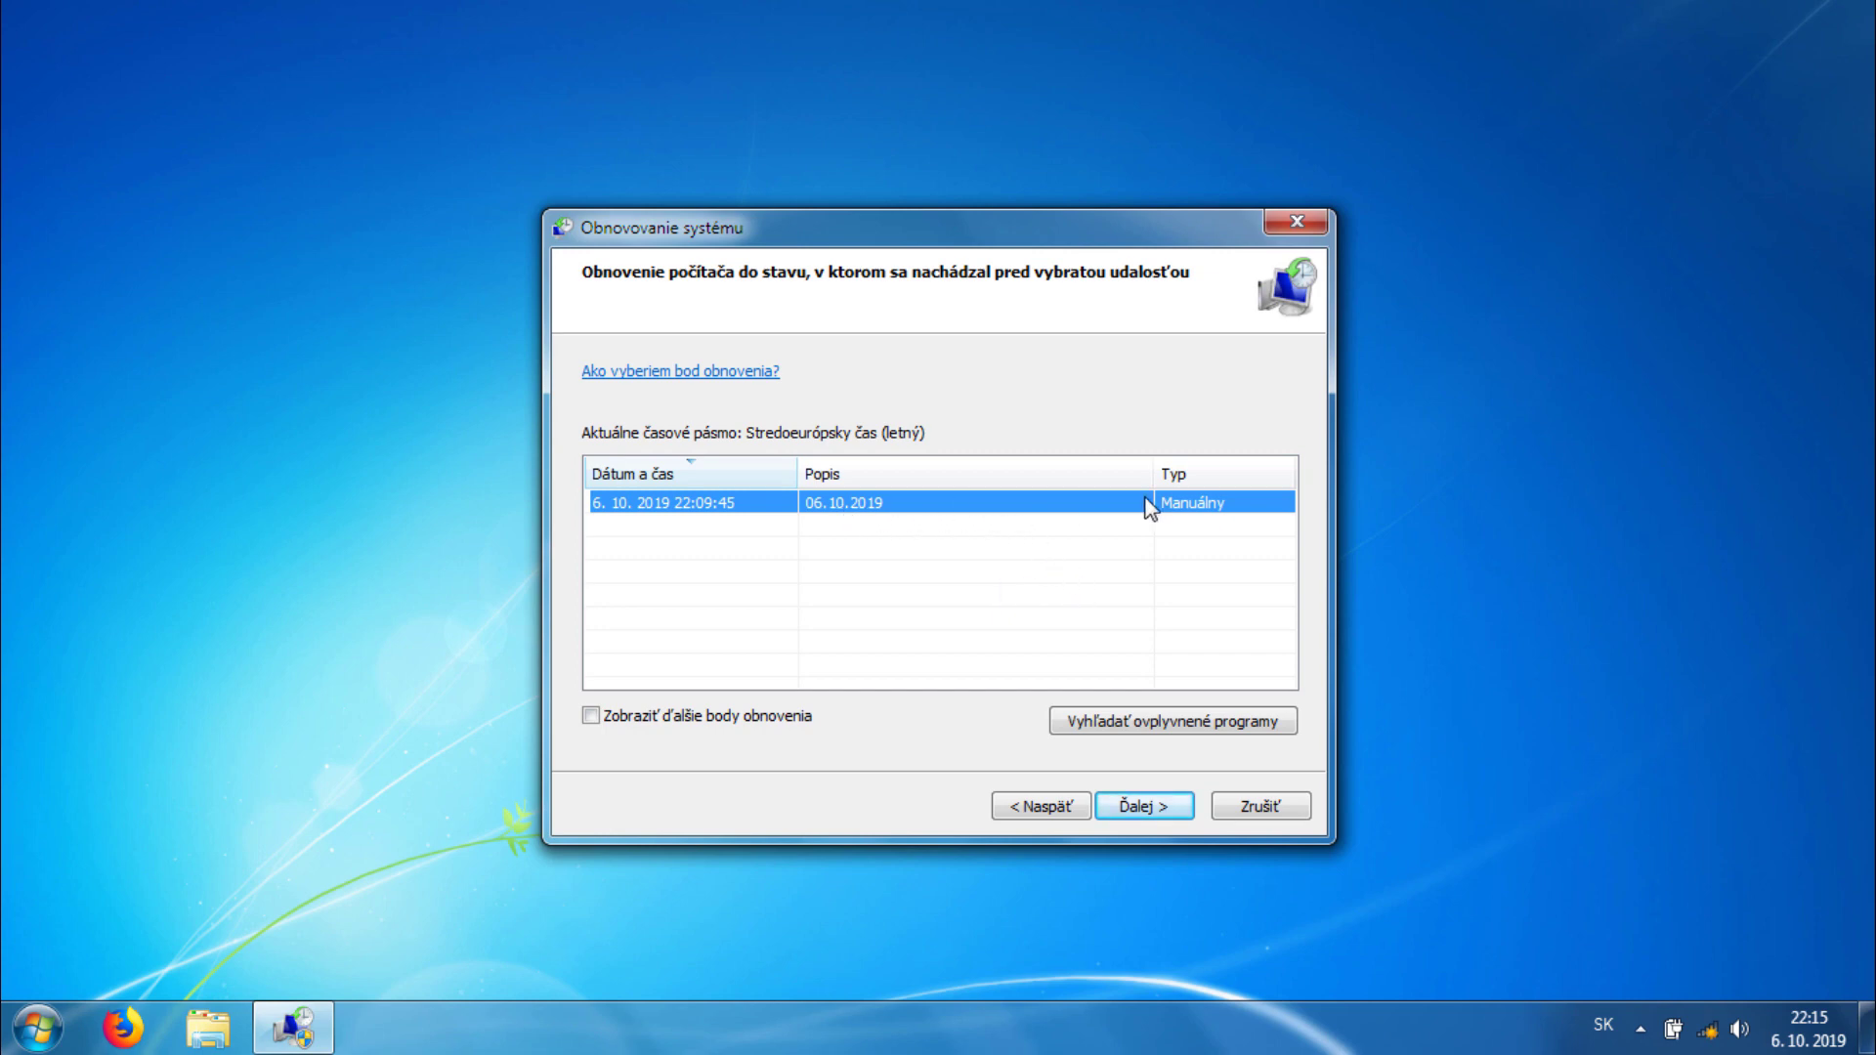
pyautogui.click(1143, 806)
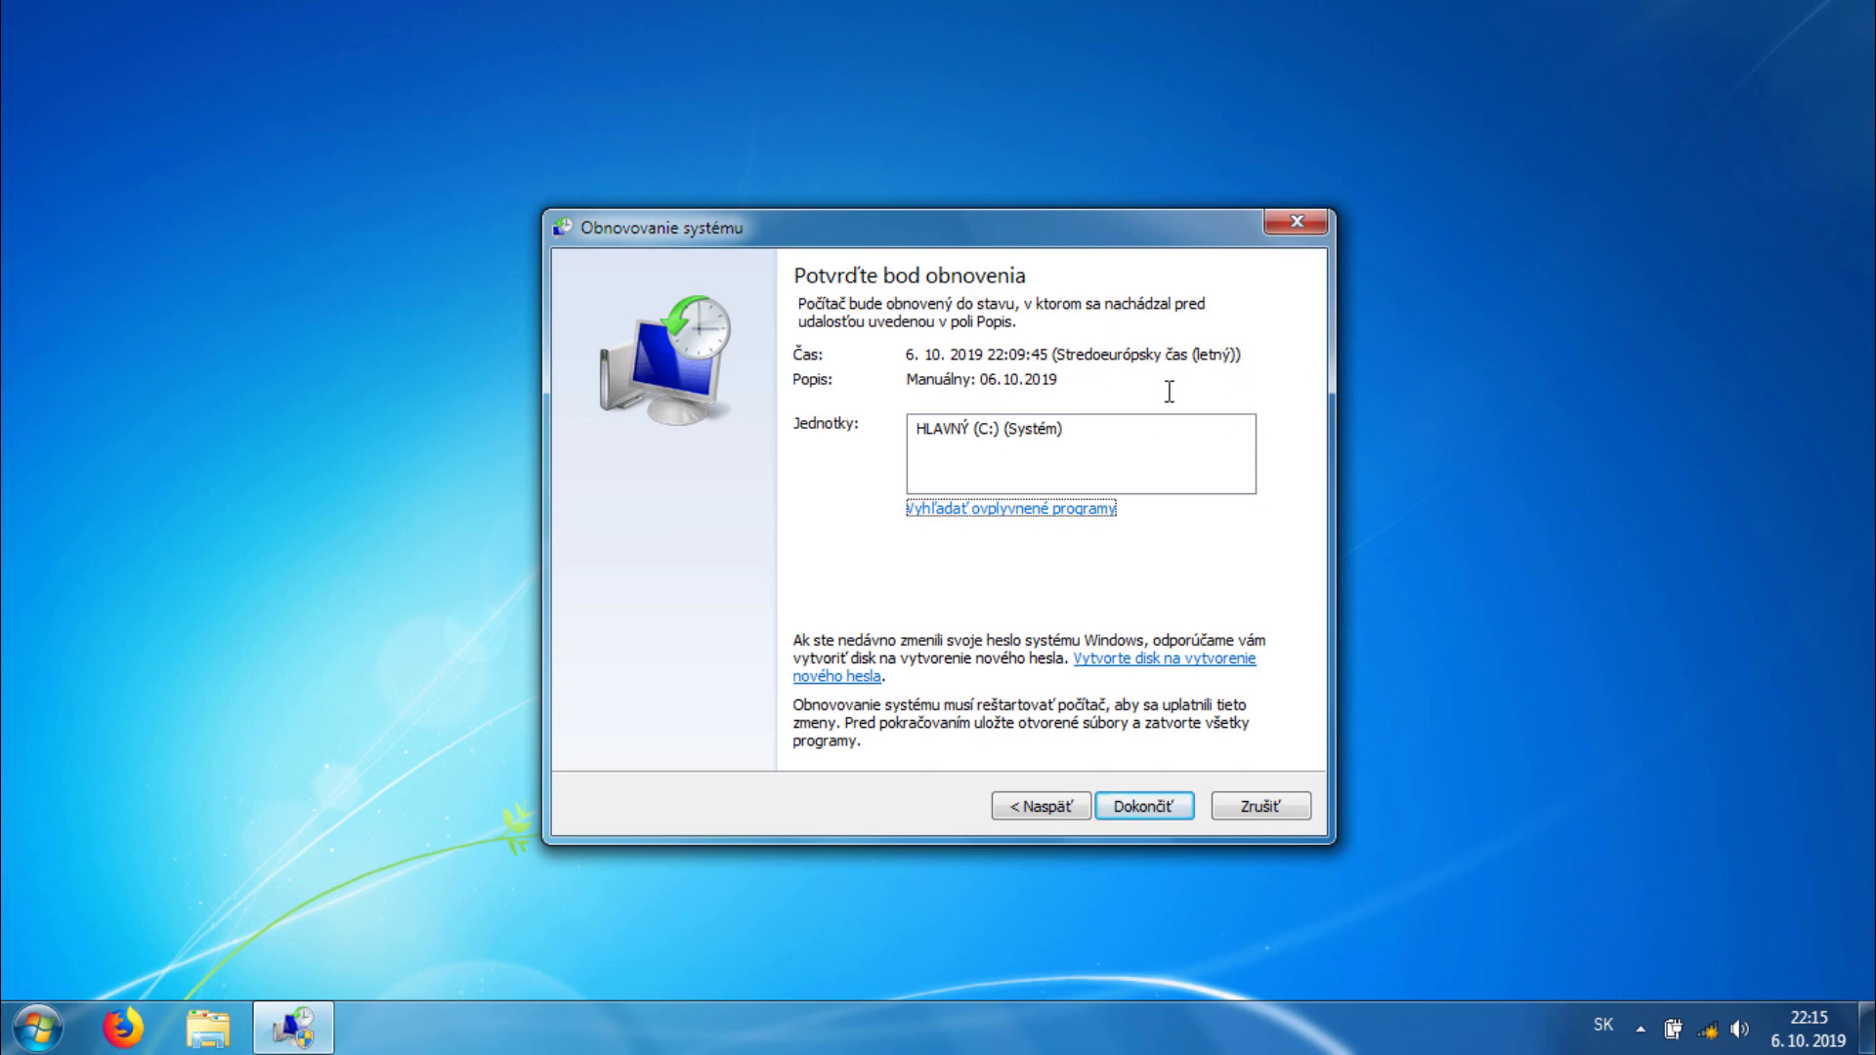
pyautogui.click(1281, 806)
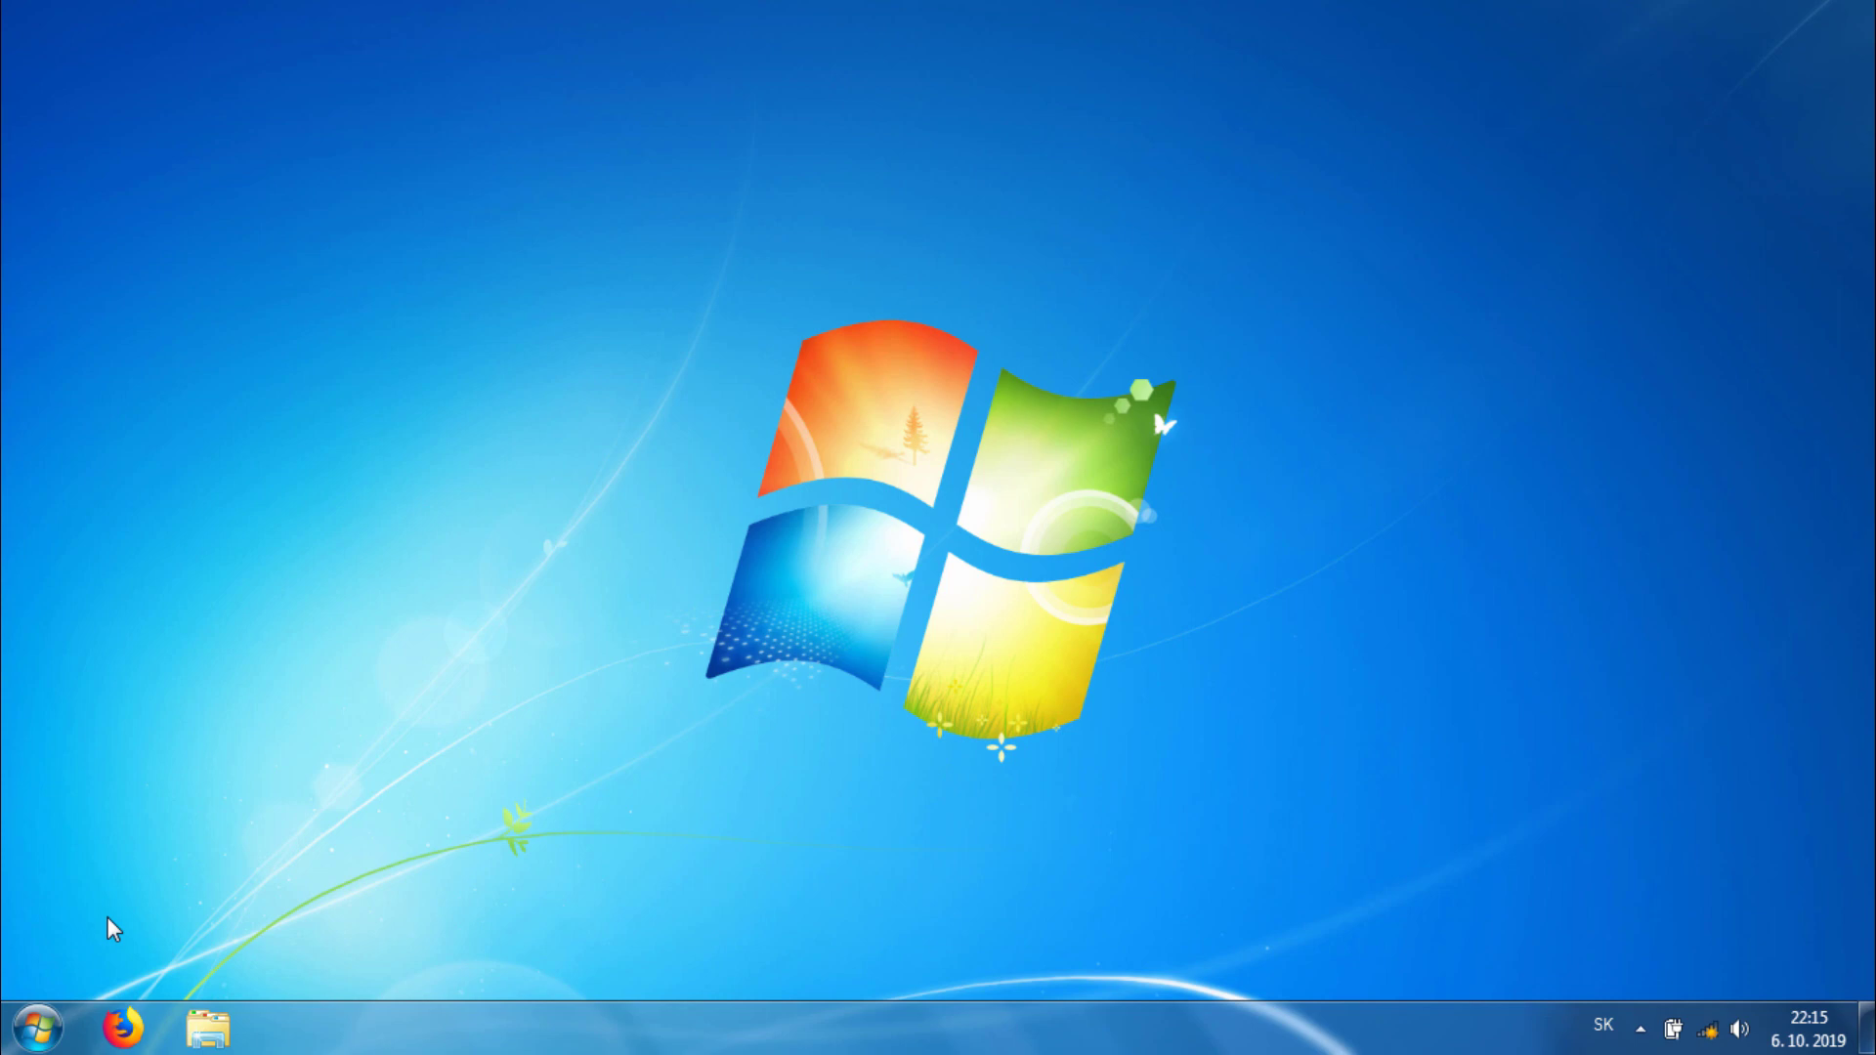
# - Open System Restore through the Control Panel recovery page, view the available restore points, and close the wizard
pyautogui.click(39, 1028)
pyautogui.click(516, 800)
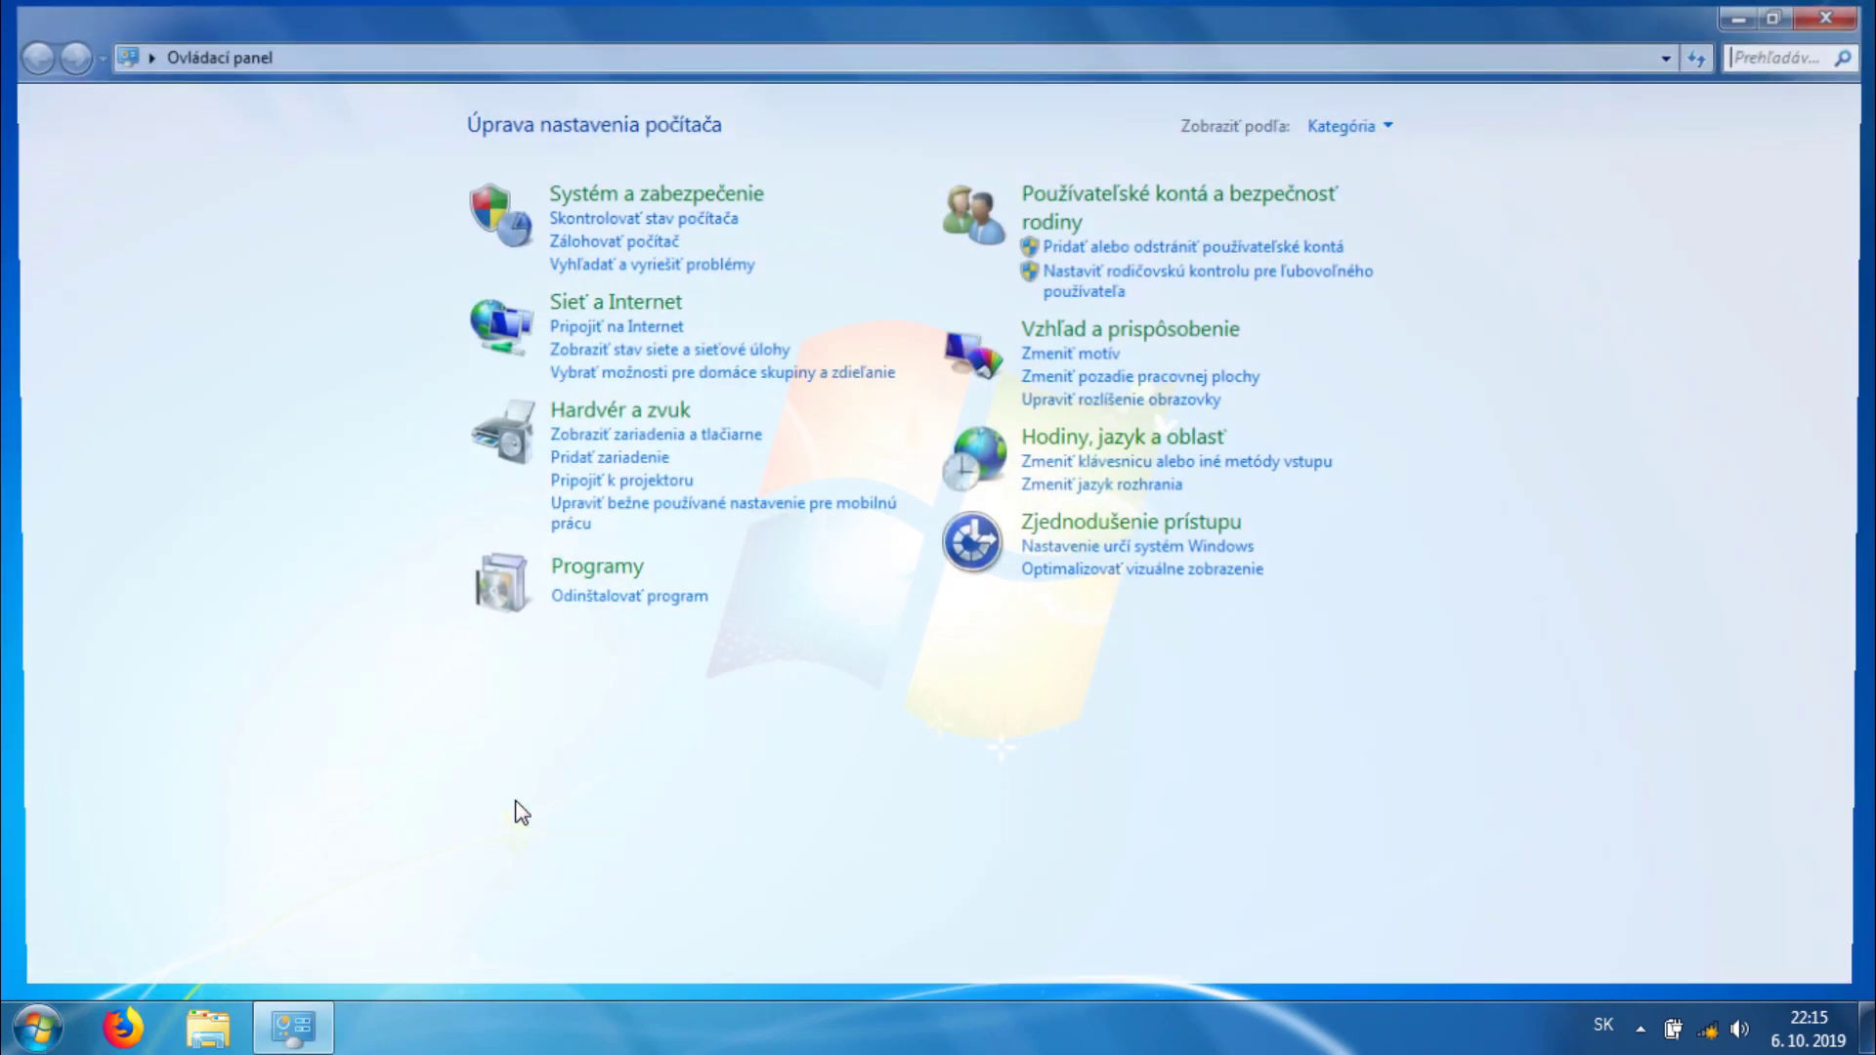
pyautogui.click(569, 192)
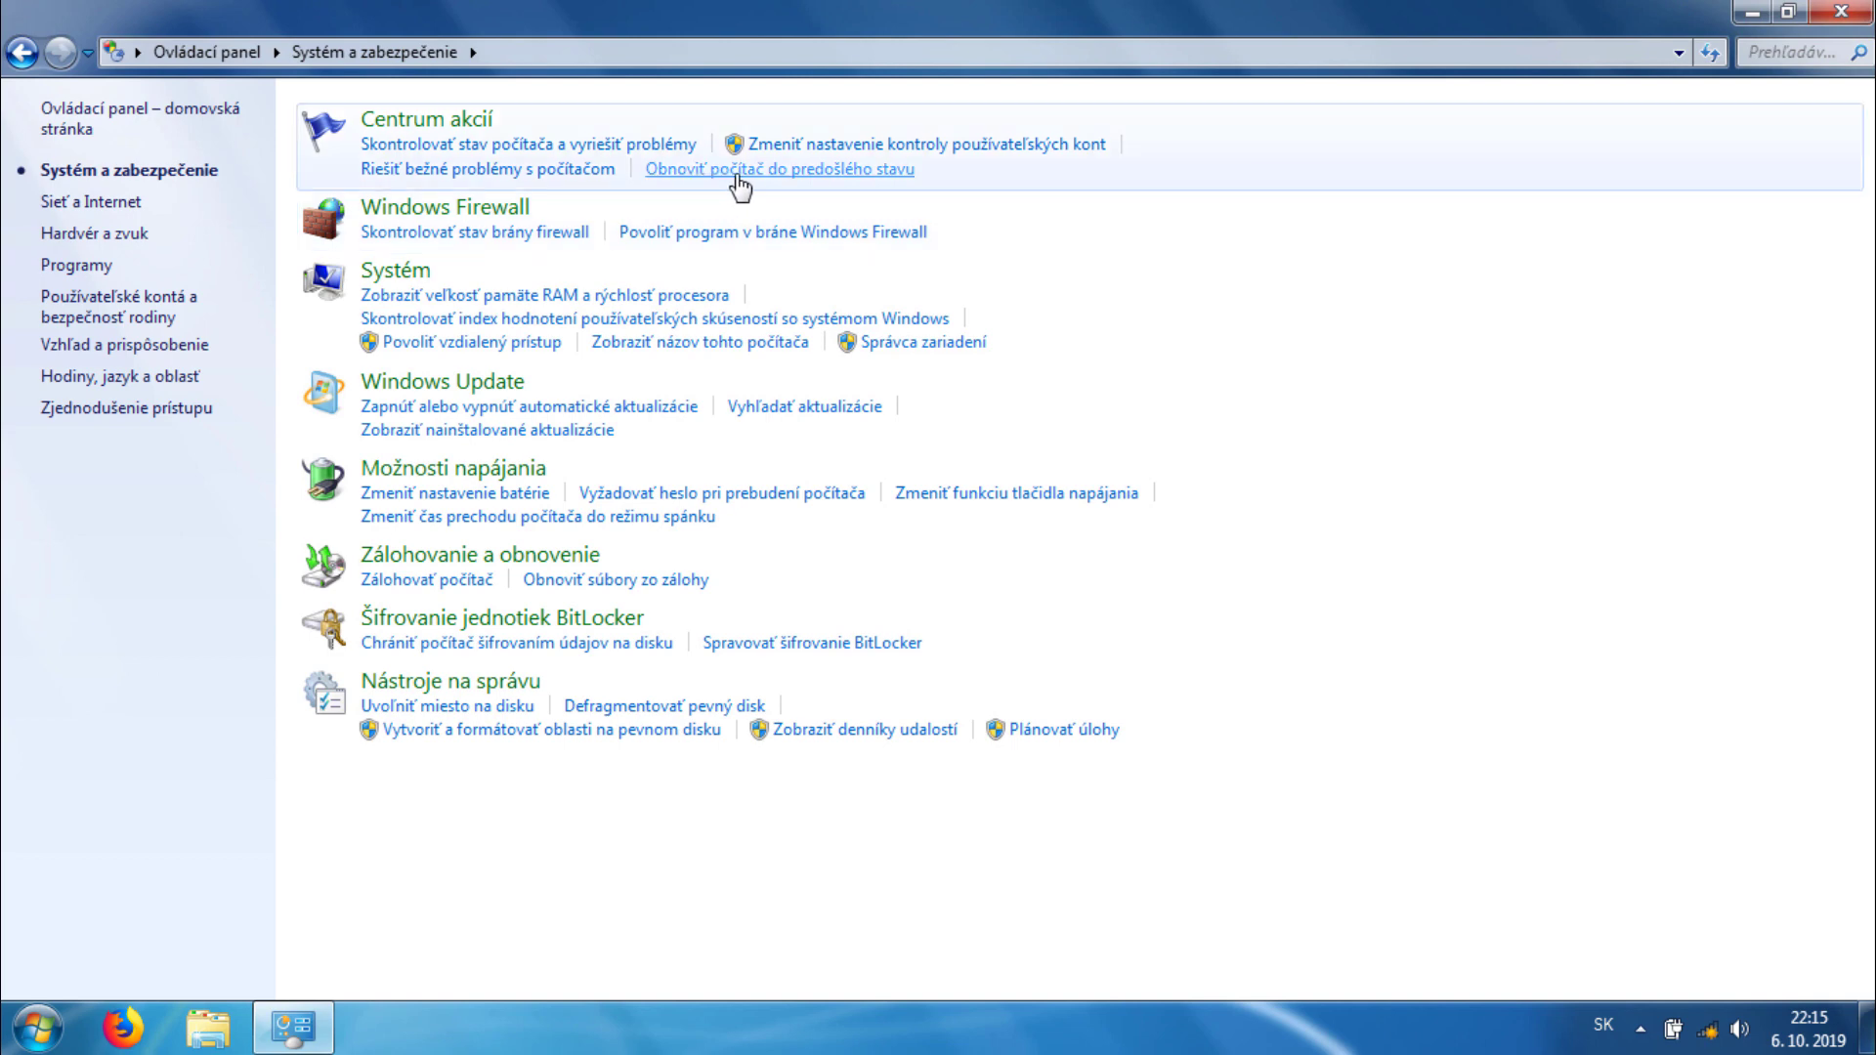
pyautogui.click(744, 172)
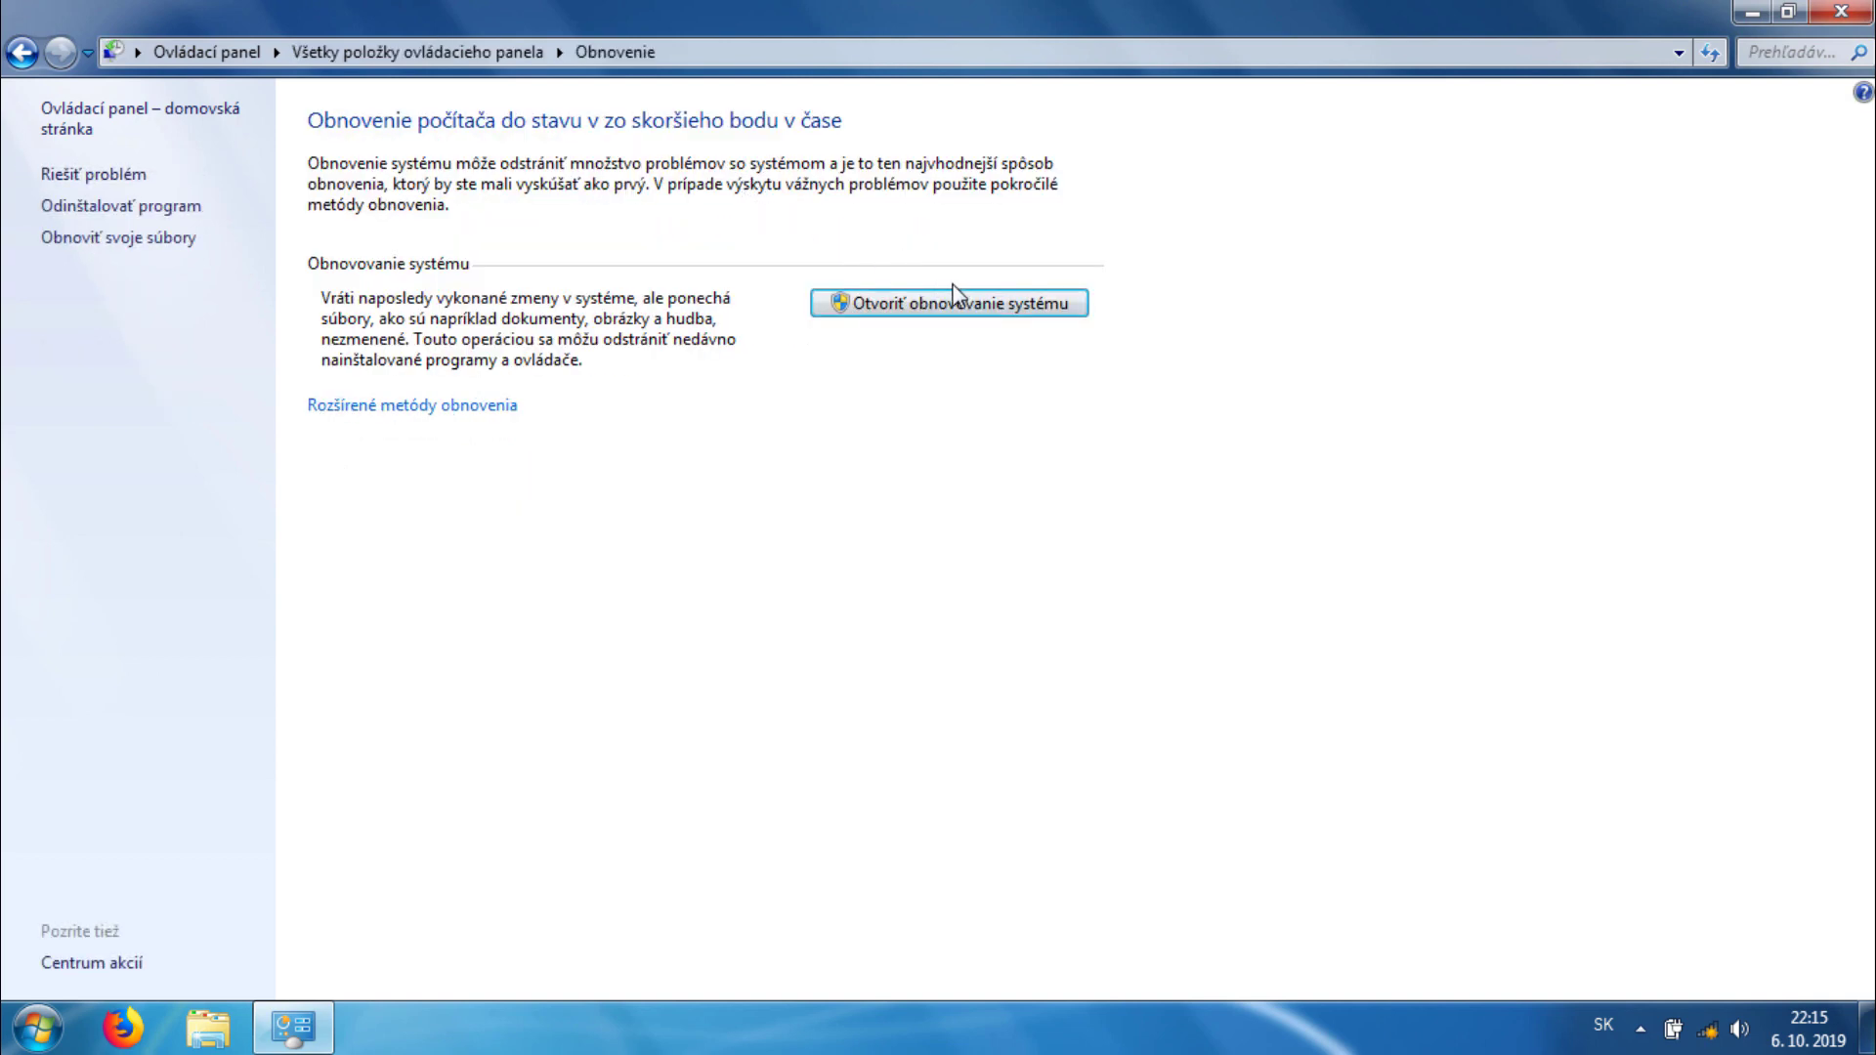
pyautogui.click(884, 309)
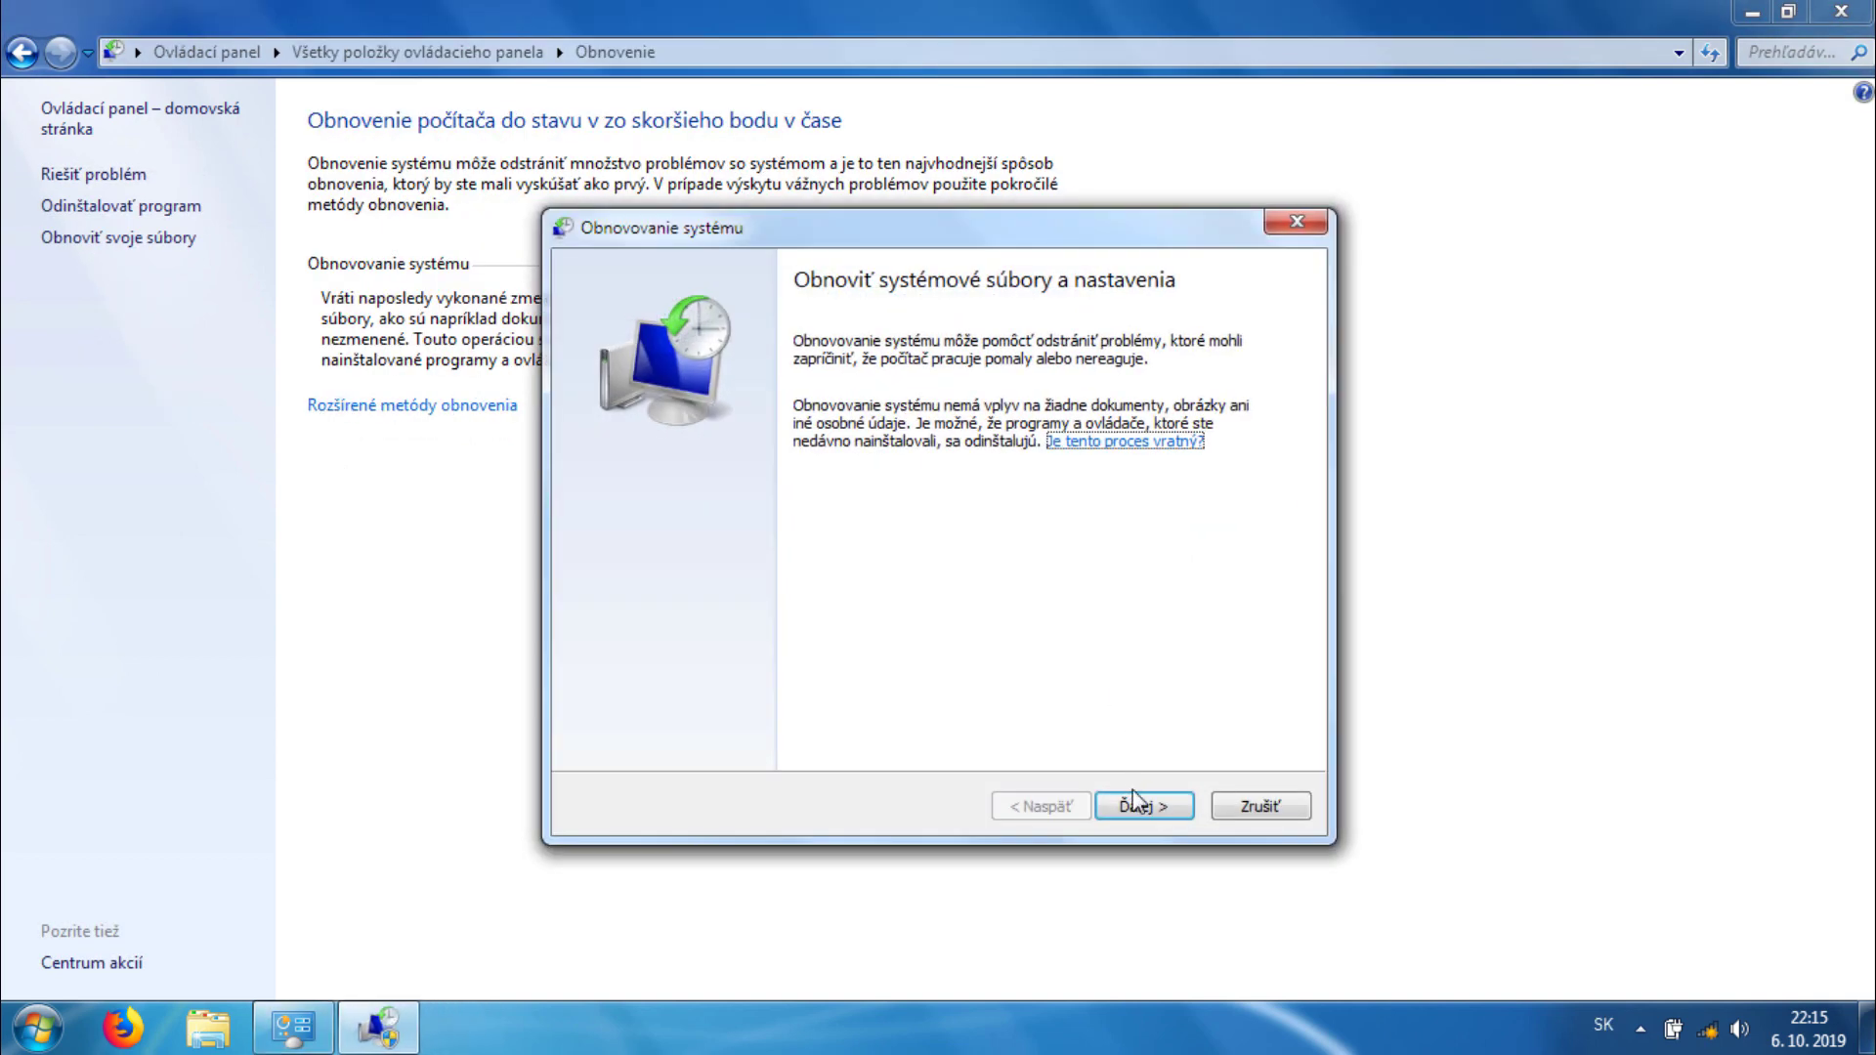
pyautogui.click(1139, 803)
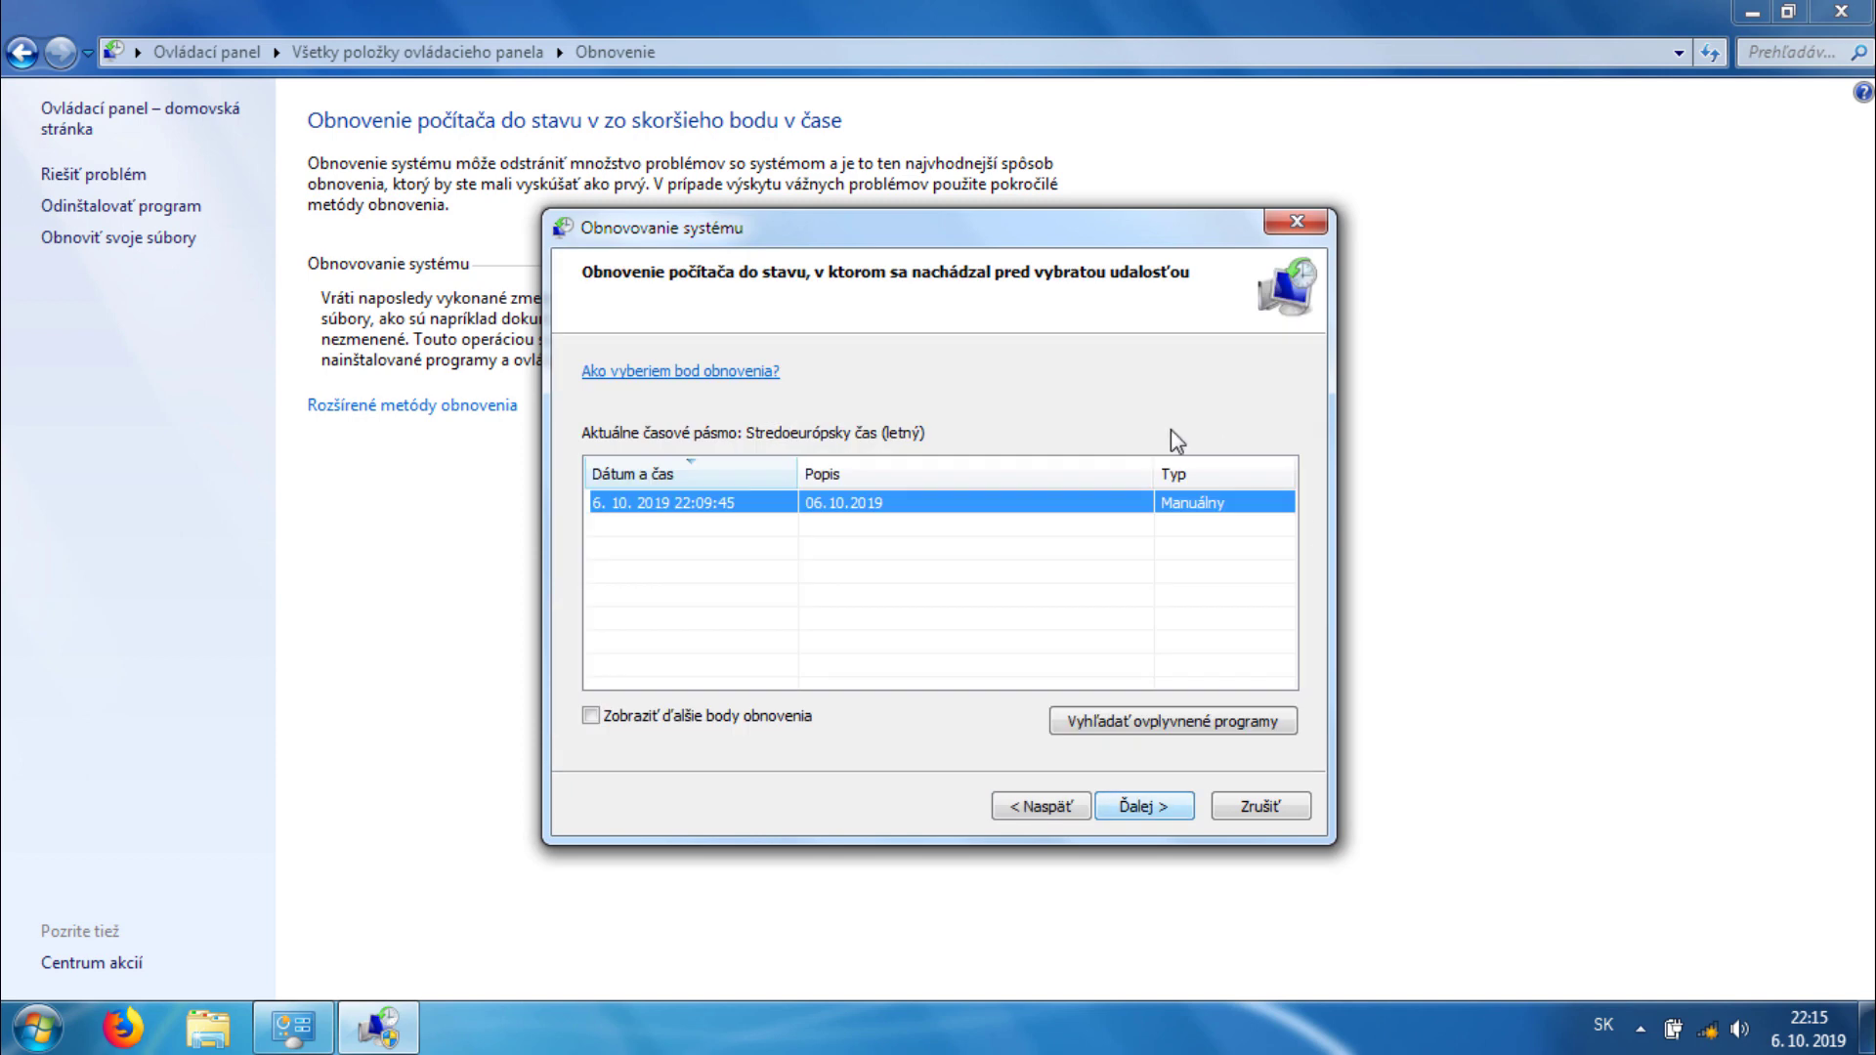
pyautogui.click(1297, 222)
# - View the advanced recovery methods, return to the recovery page, and close Control Panel
pyautogui.click(445, 406)
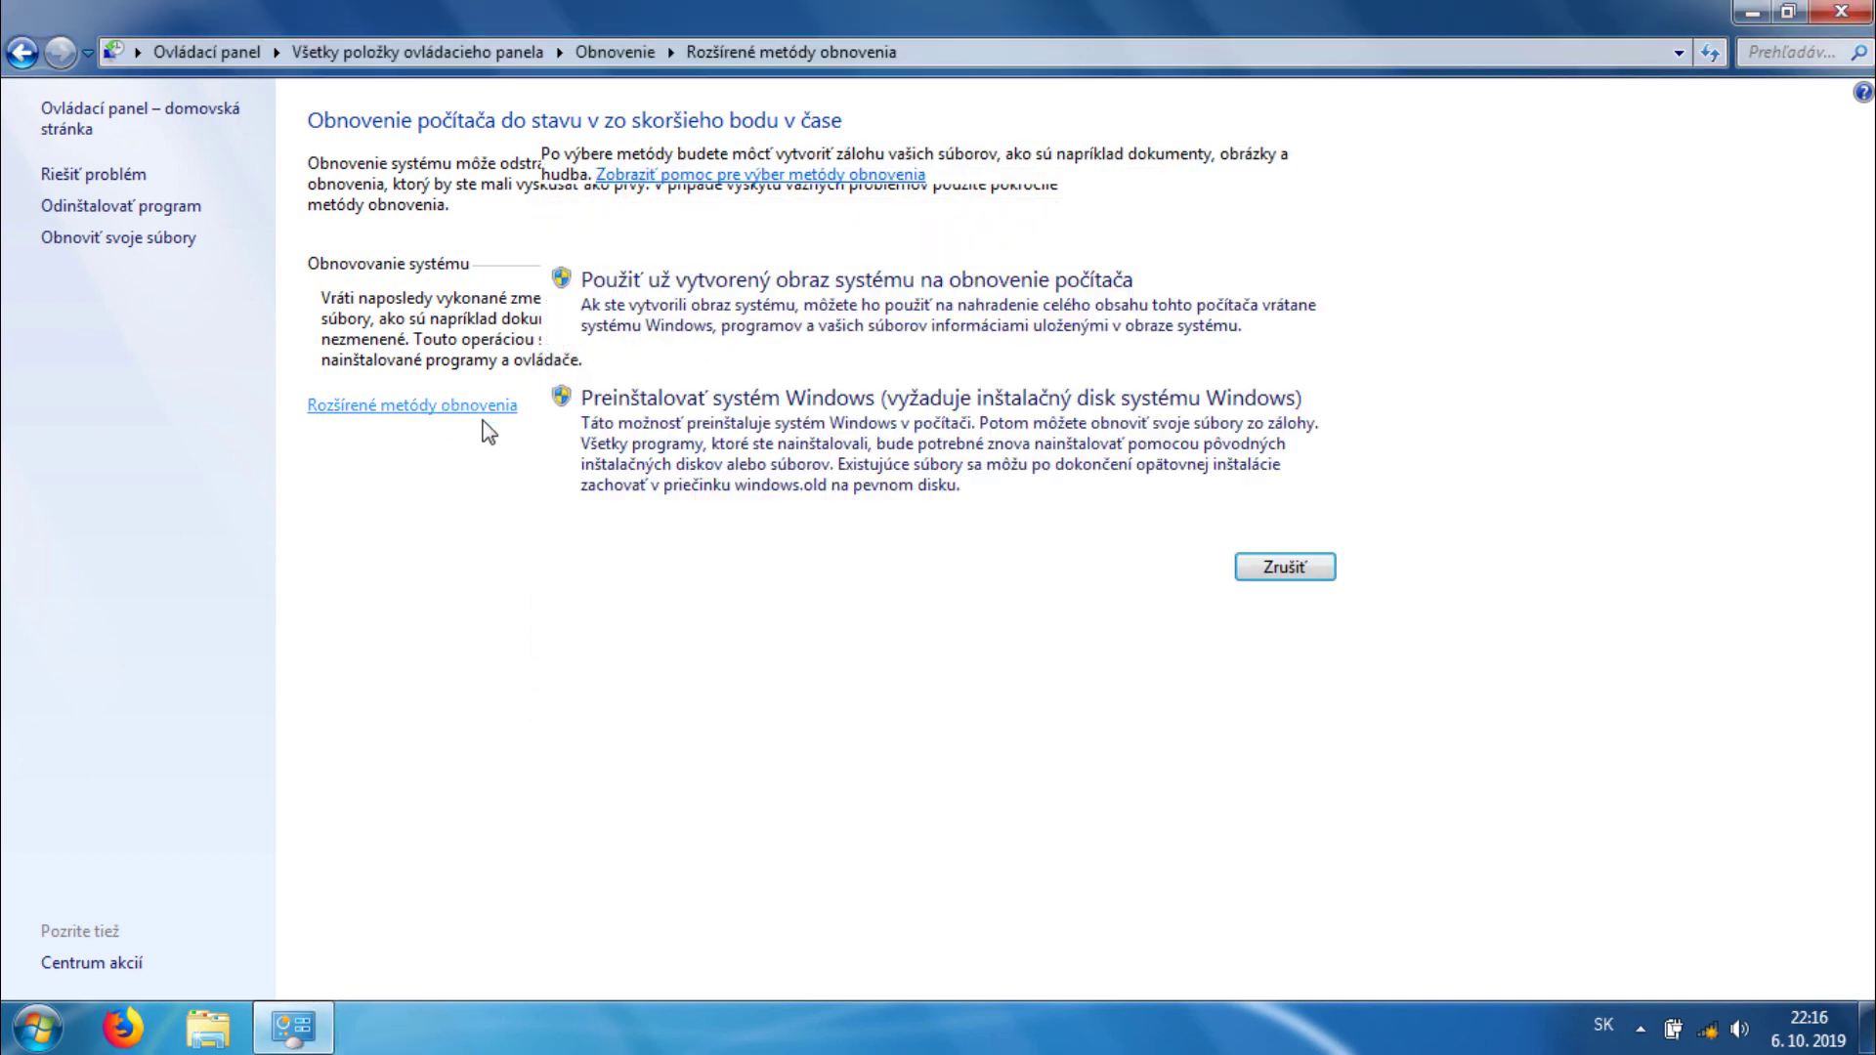
pyautogui.click(22, 52)
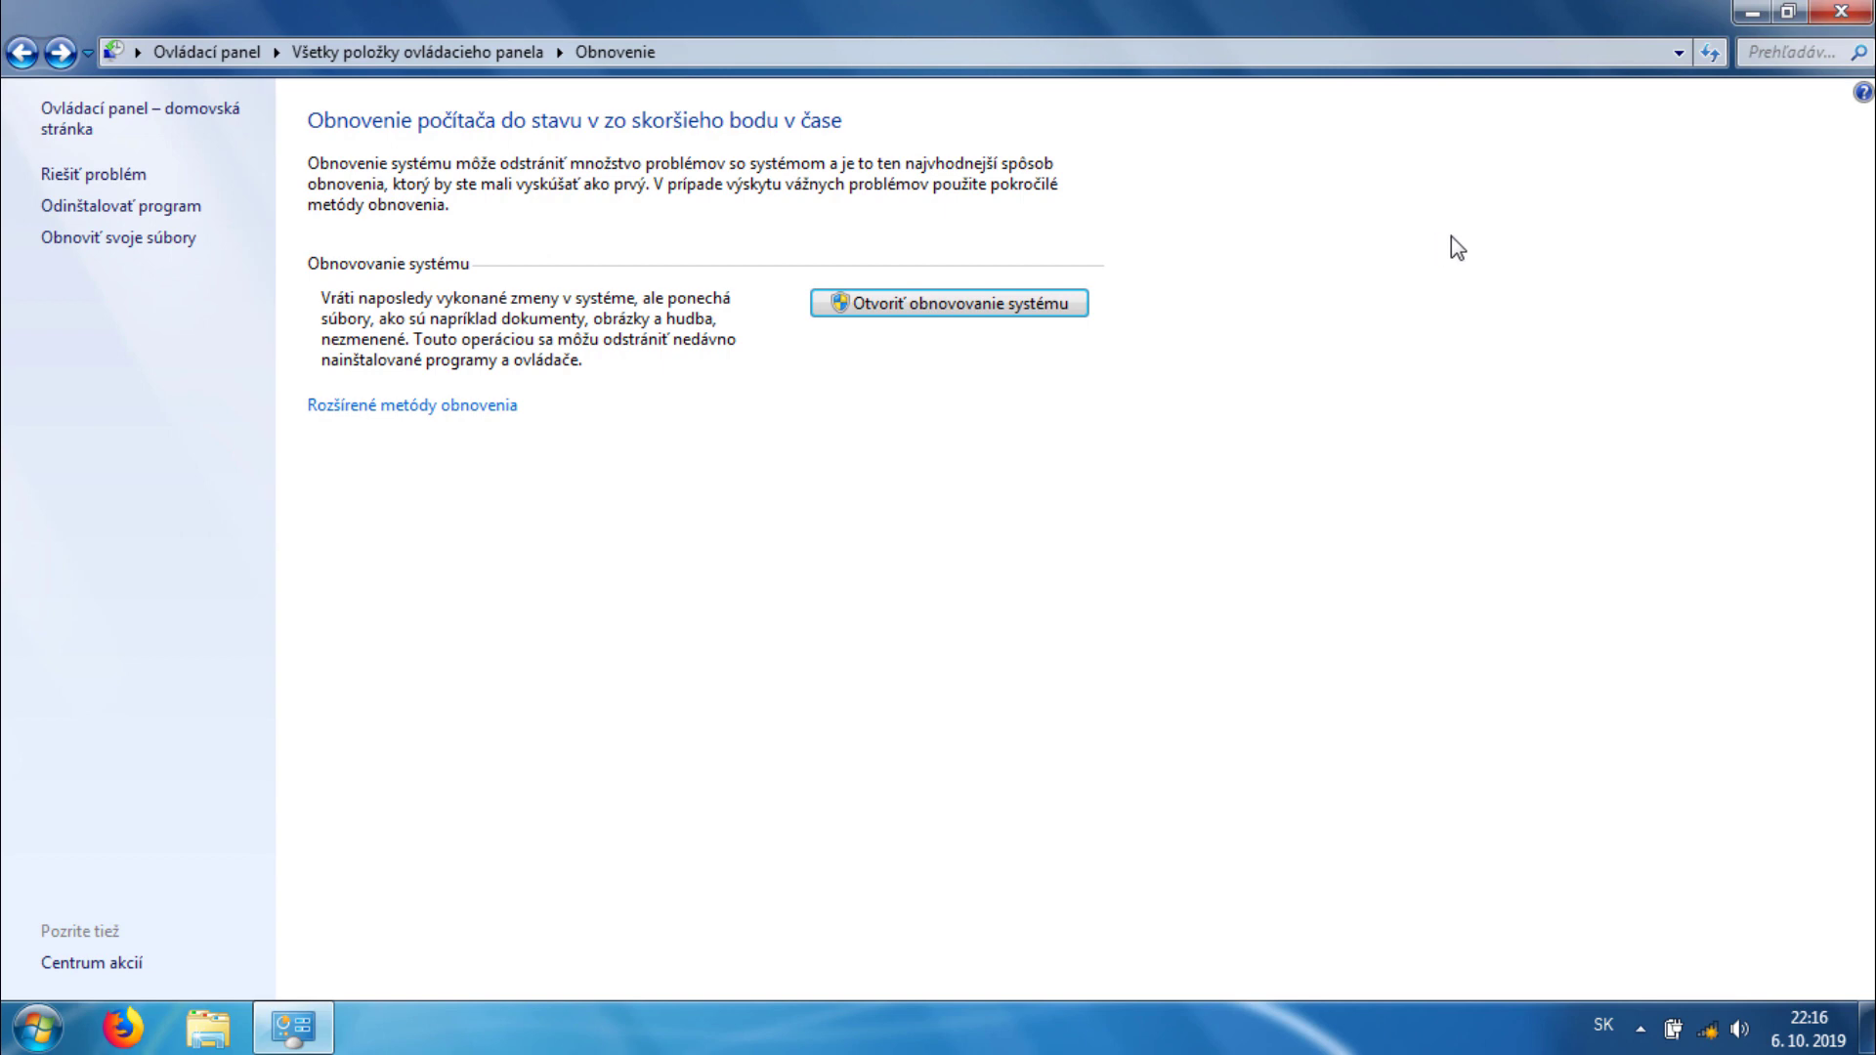
pyautogui.click(1841, 12)
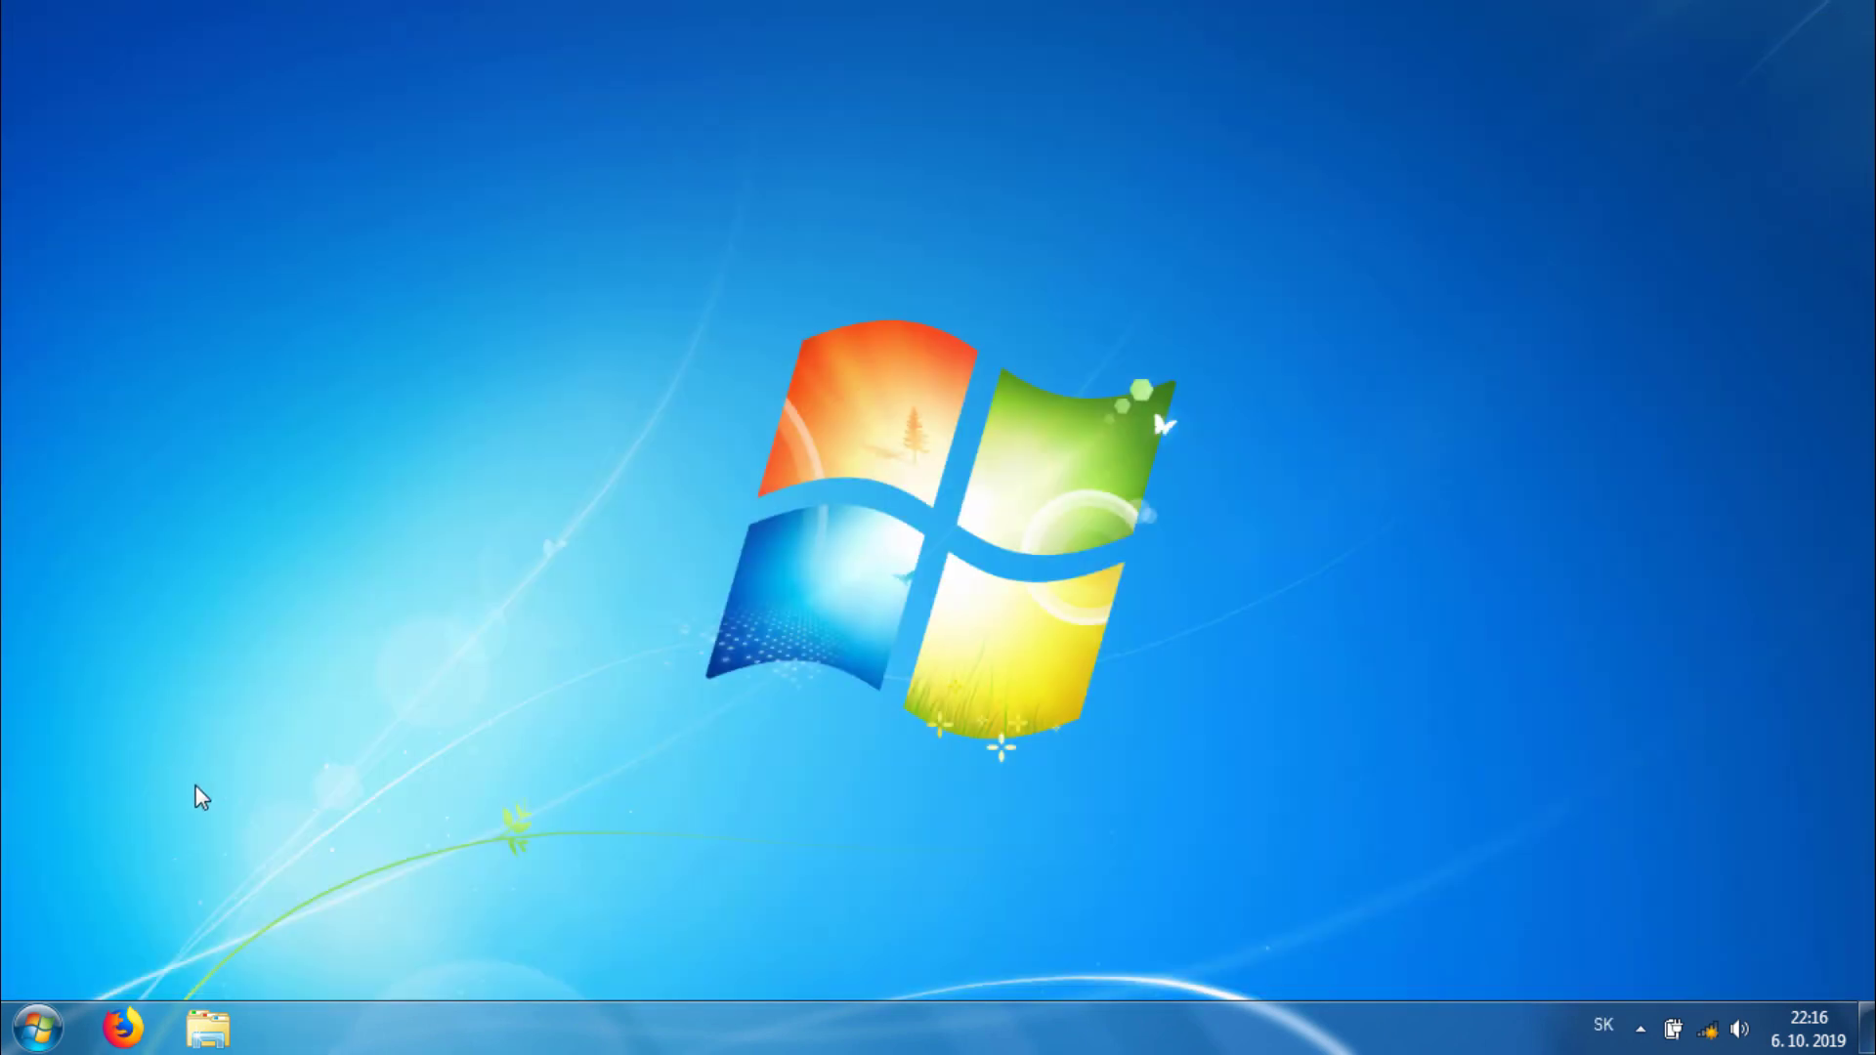
# - Open the System Protection settings from the computer's properties via the advanced system settings
pyautogui.click(37, 1026)
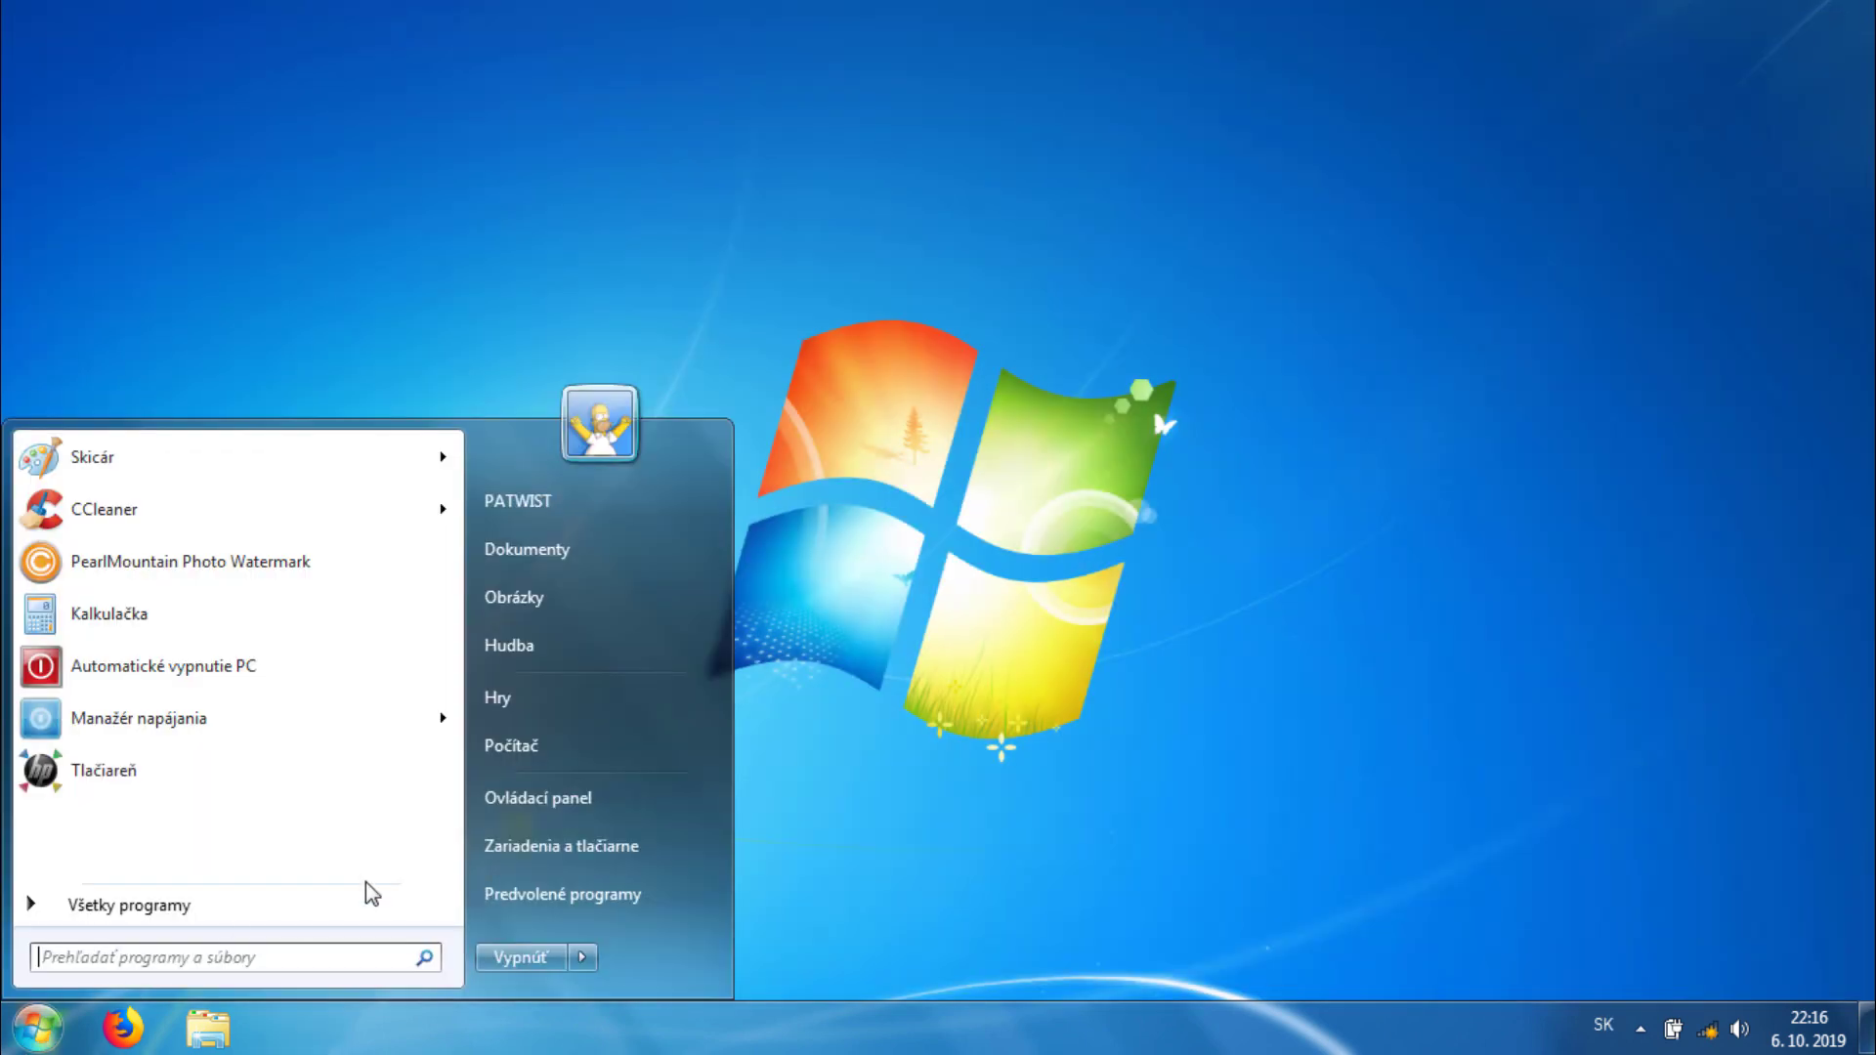
pyautogui.rightClick(525, 755)
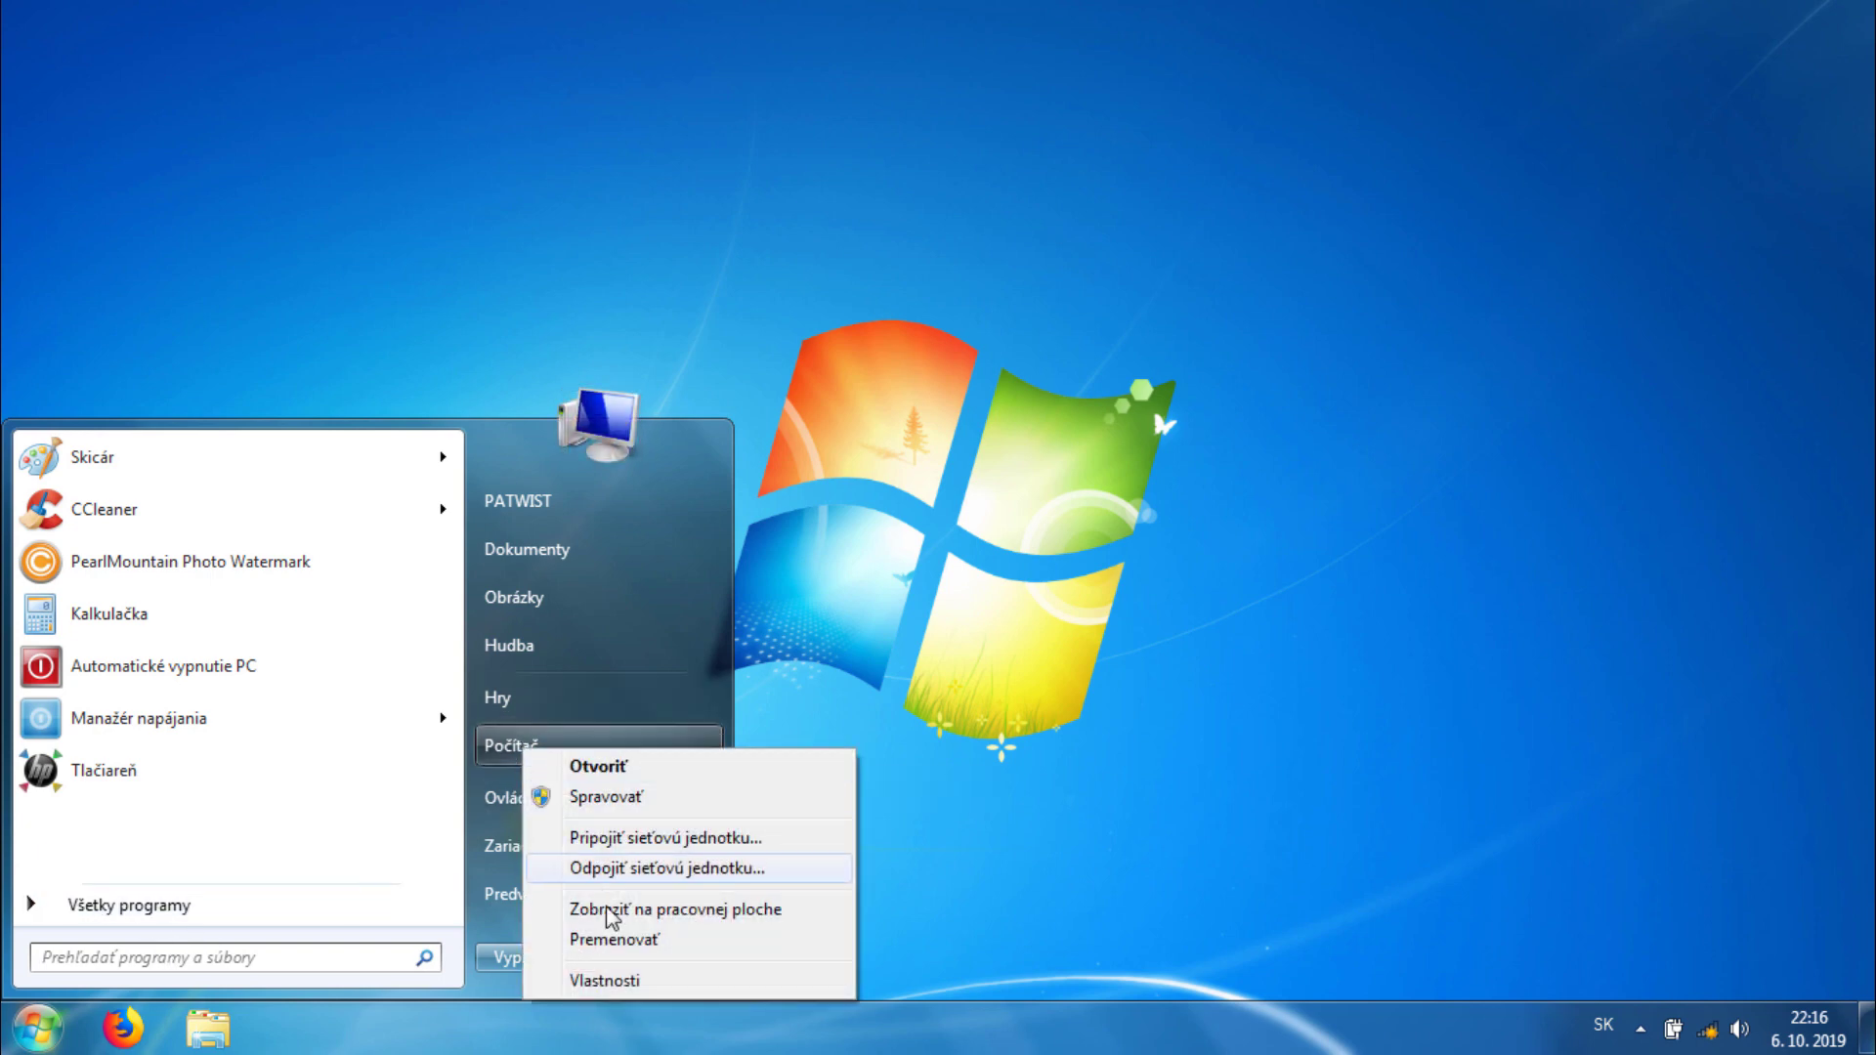
pyautogui.click(626, 981)
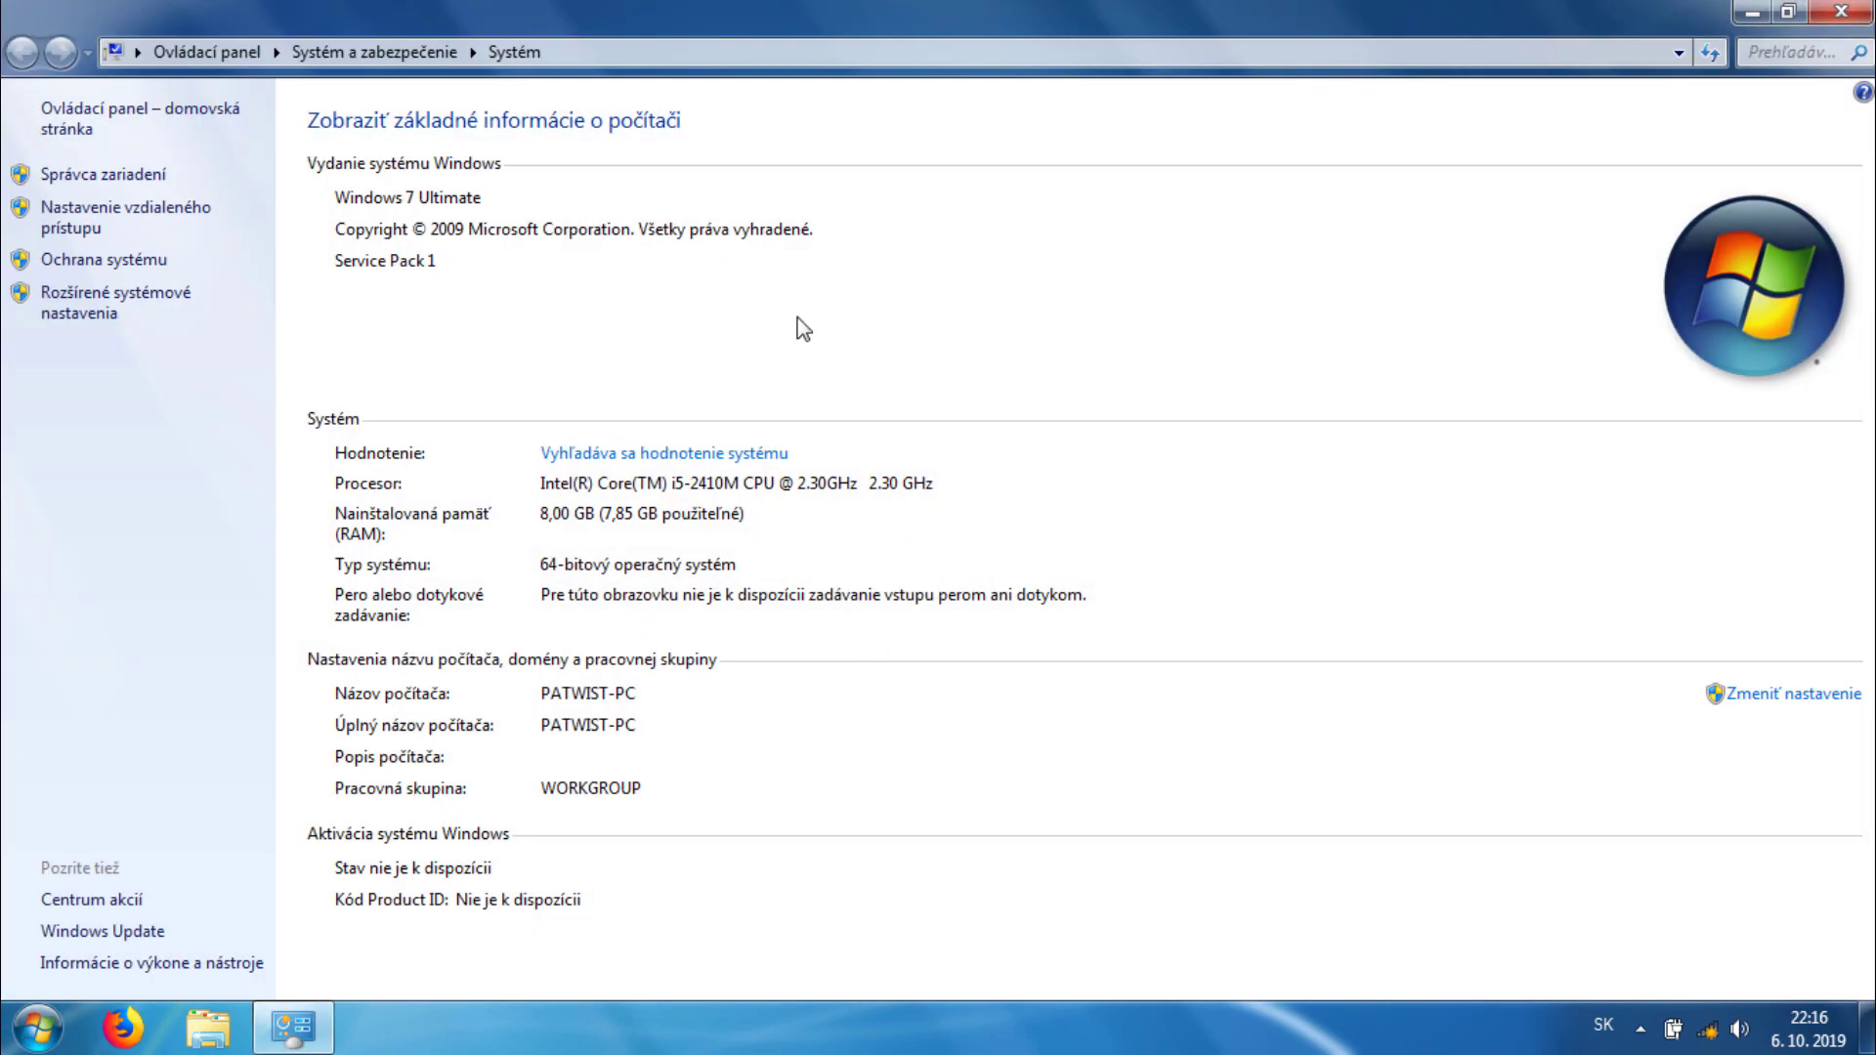
pyautogui.click(94, 315)
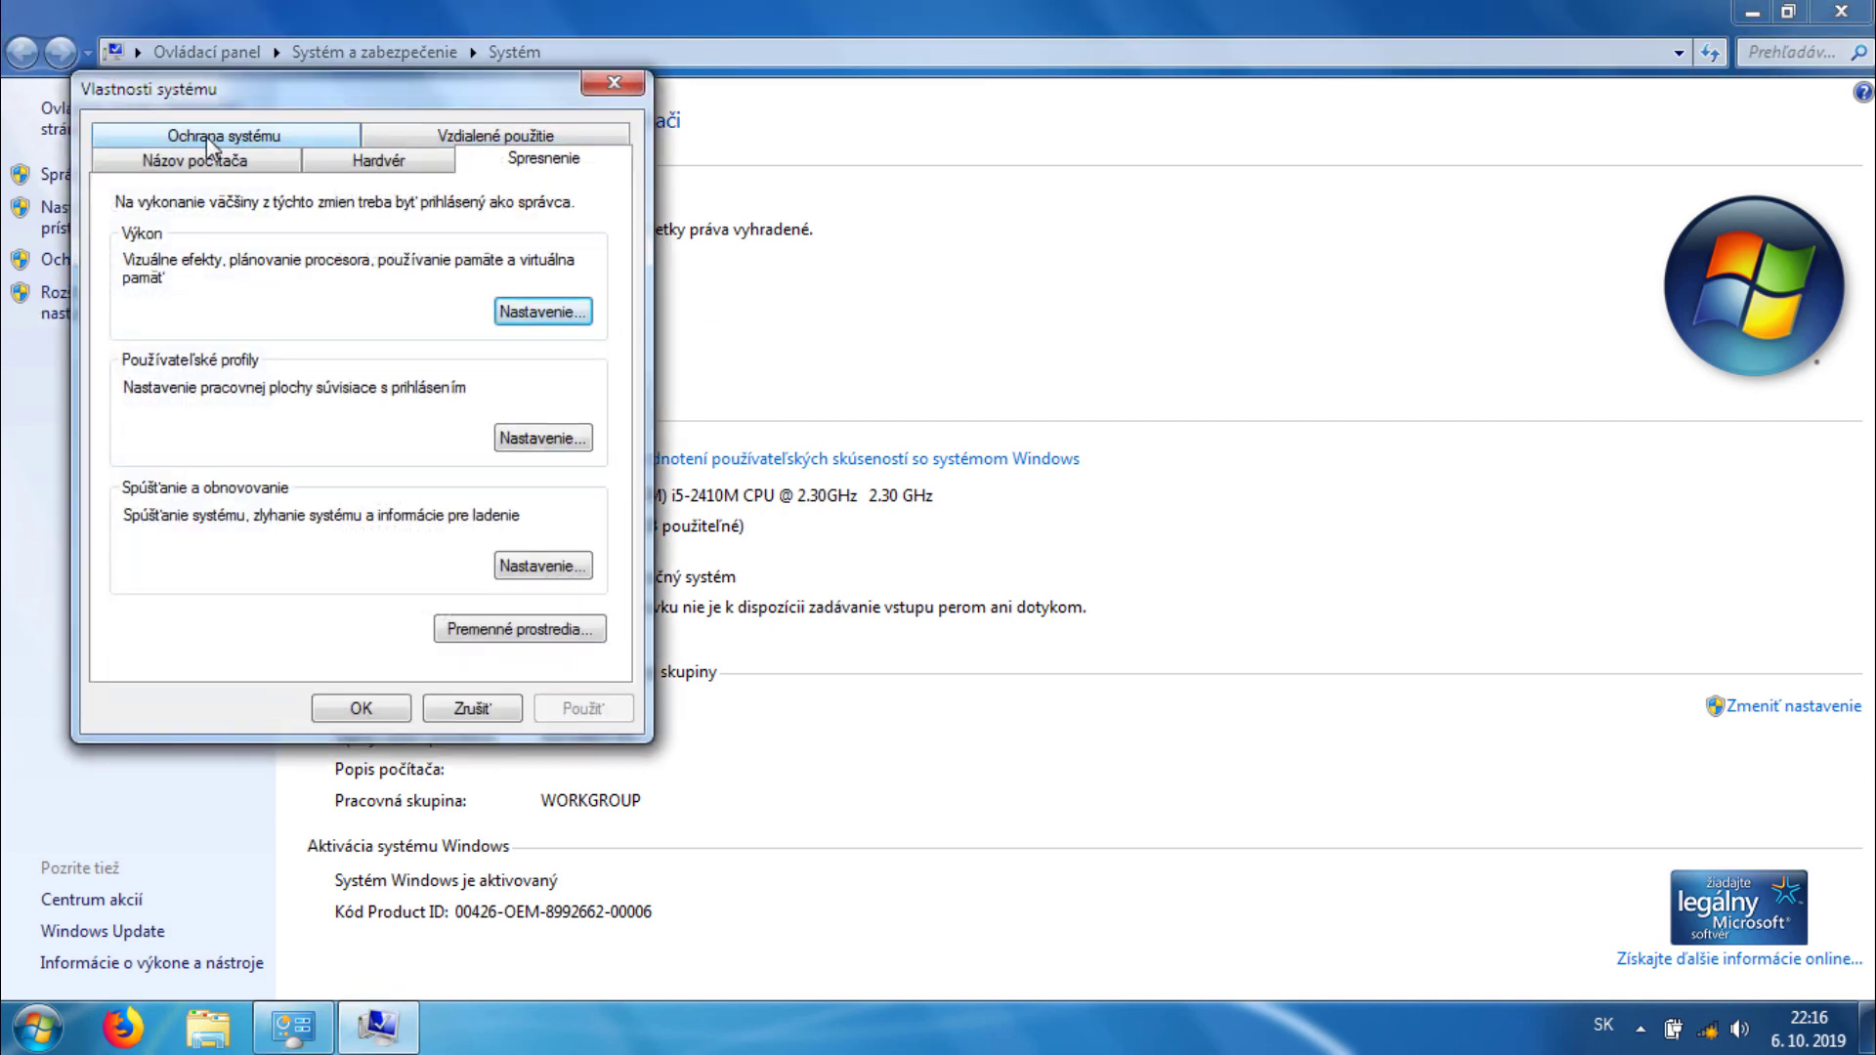
pyautogui.click(209, 142)
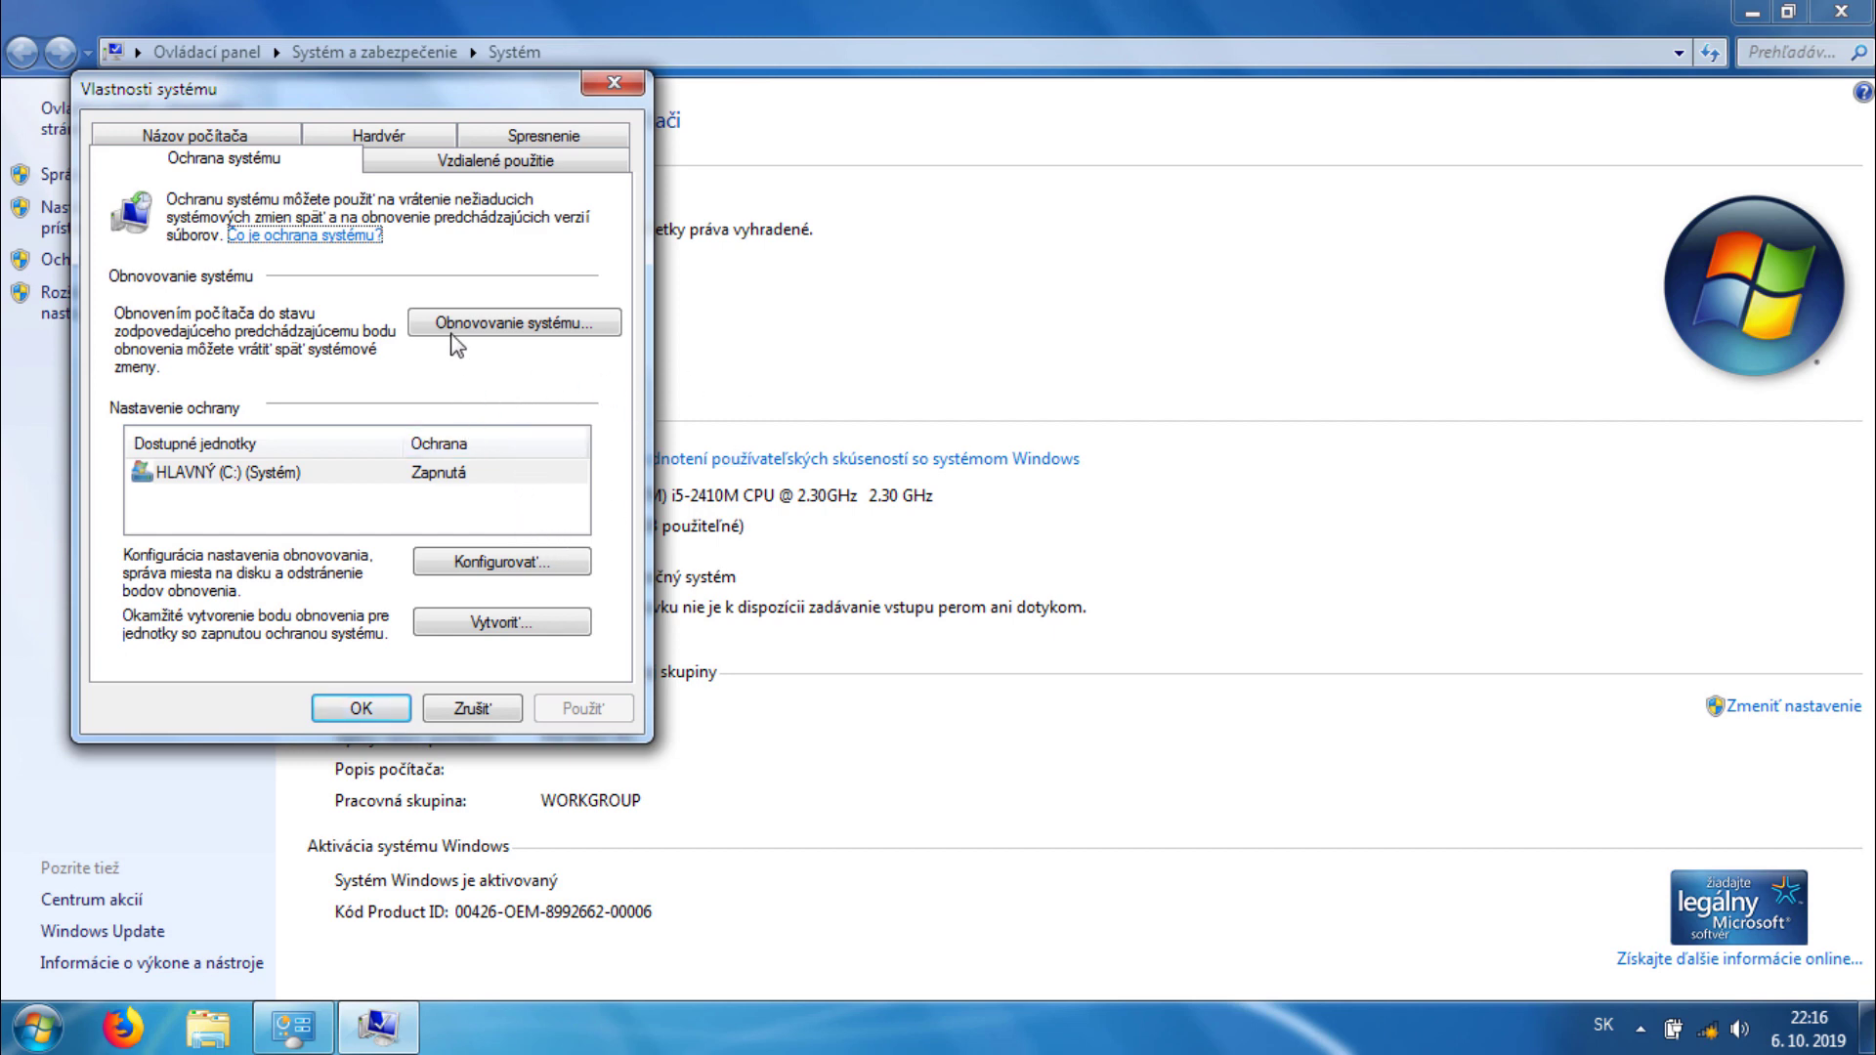
# - Open System Restore from the System Protection settings, cancel it, and leave only the System Properties dialog open near the screen's centre
pyautogui.click(586, 325)
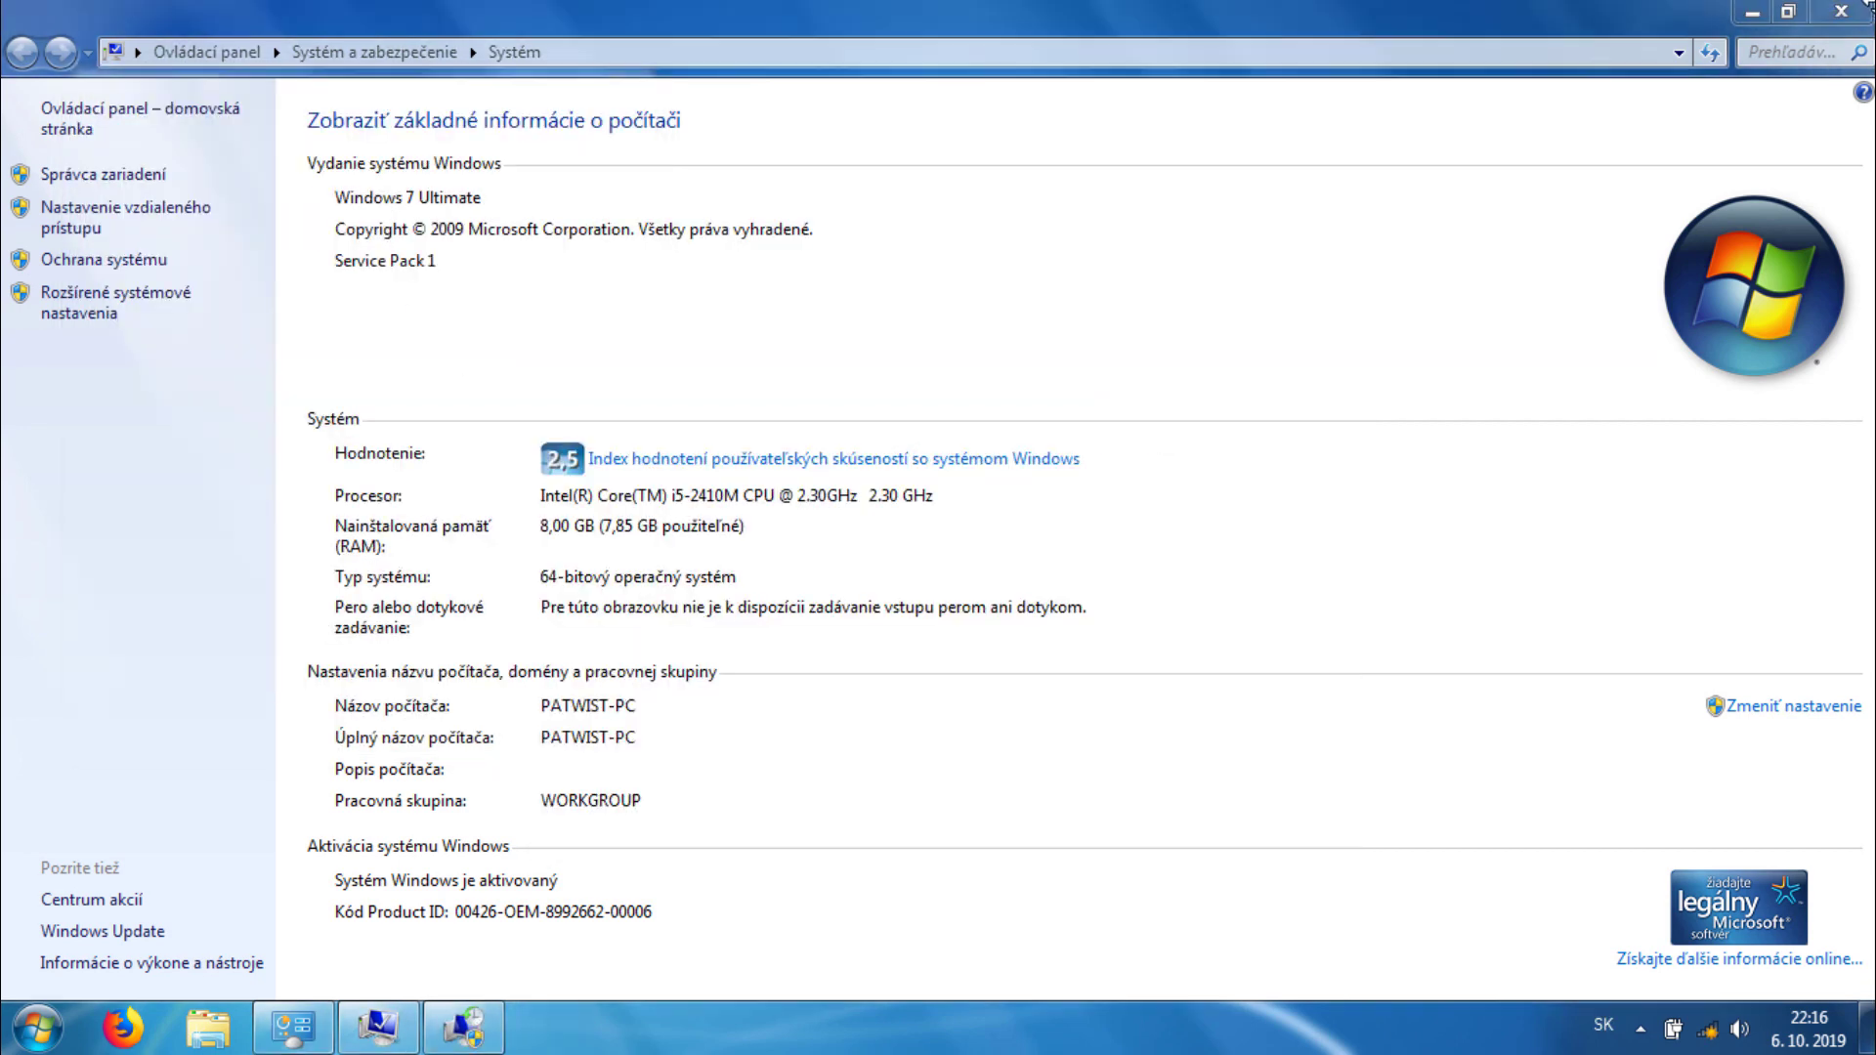
pyautogui.click(1845, 11)
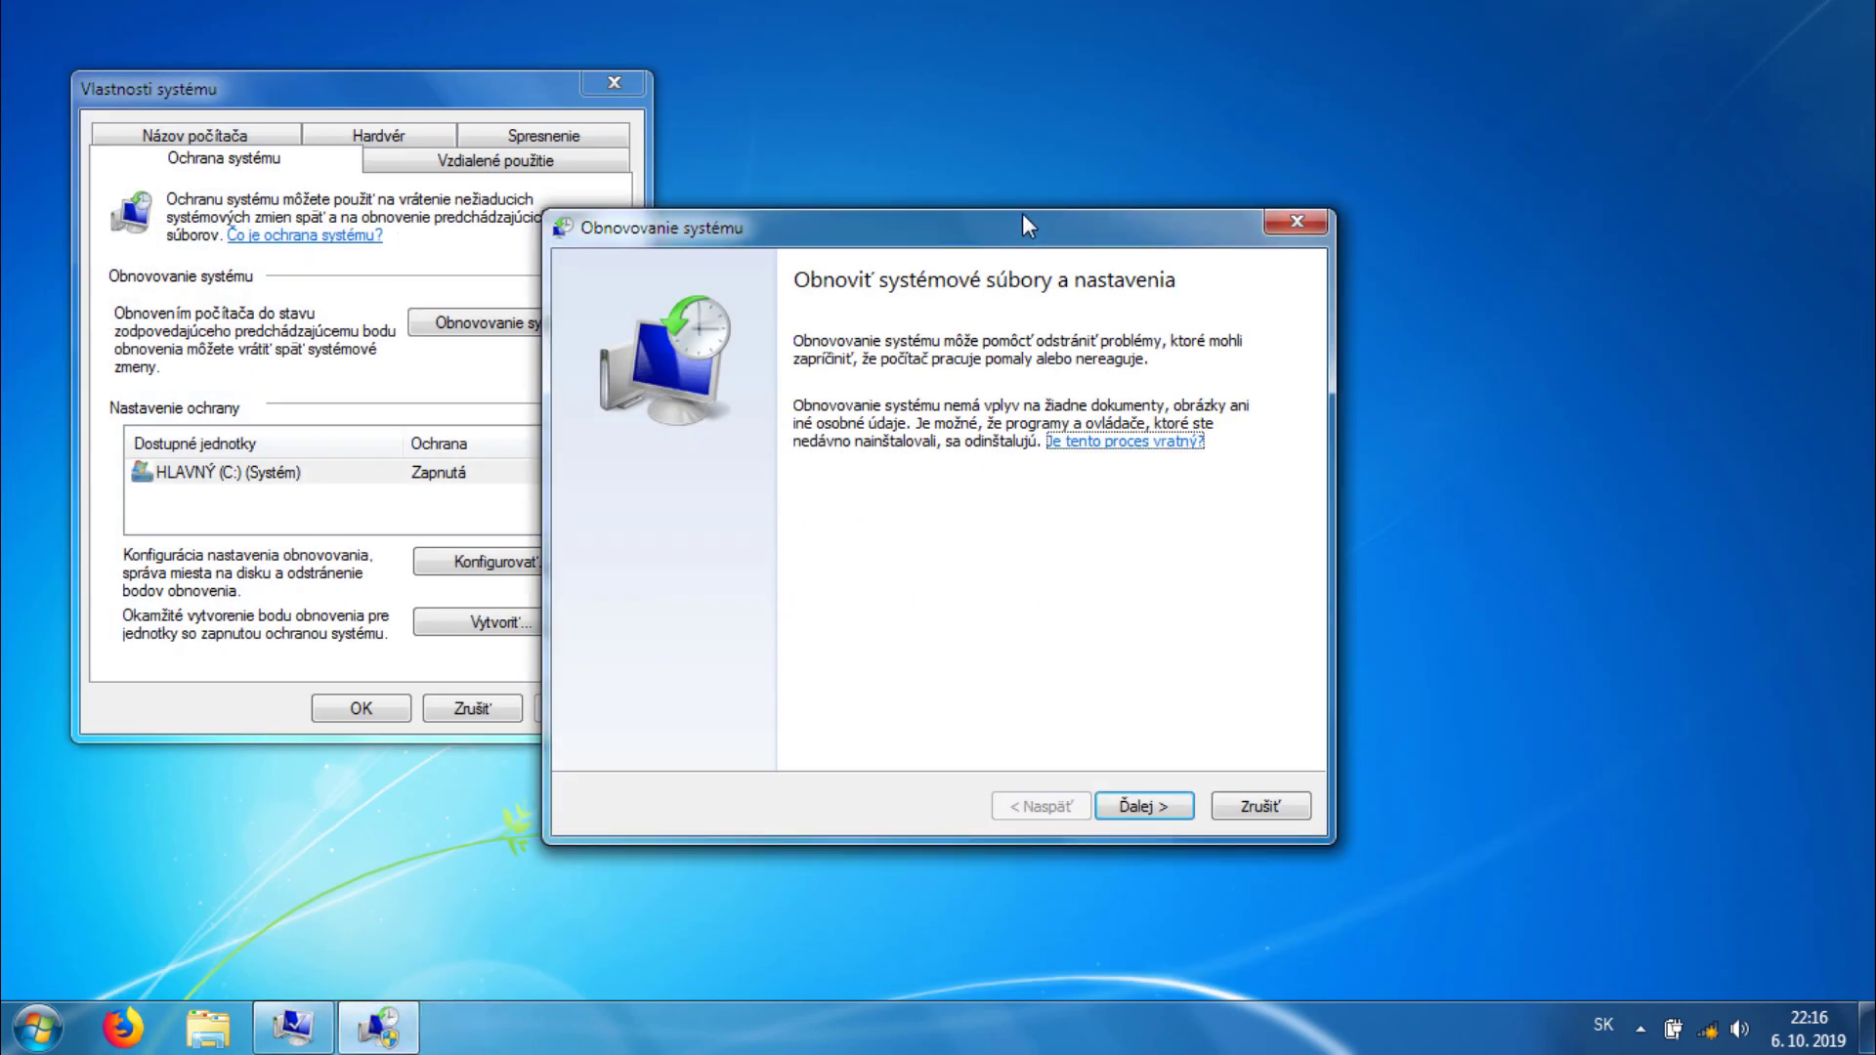
pyautogui.click(1270, 806)
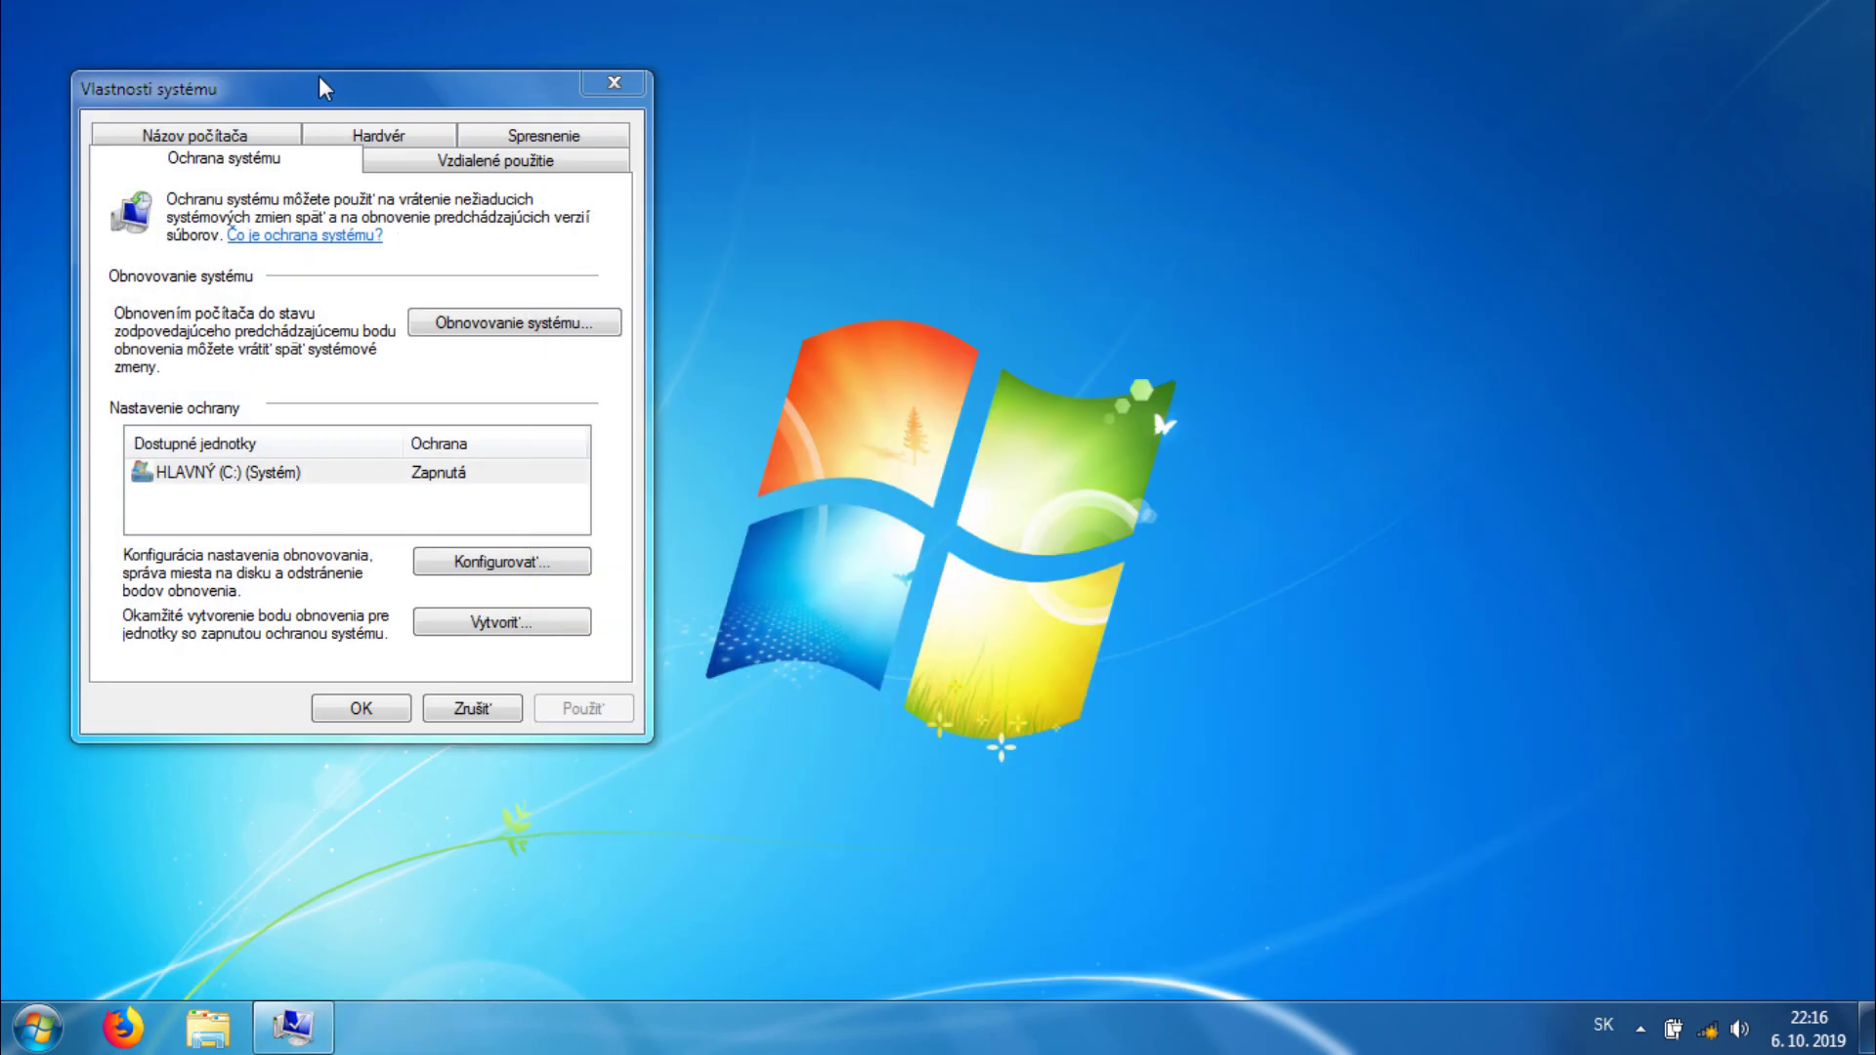
pyautogui.moveTo(325, 88); pyautogui.dragTo(890, 214)
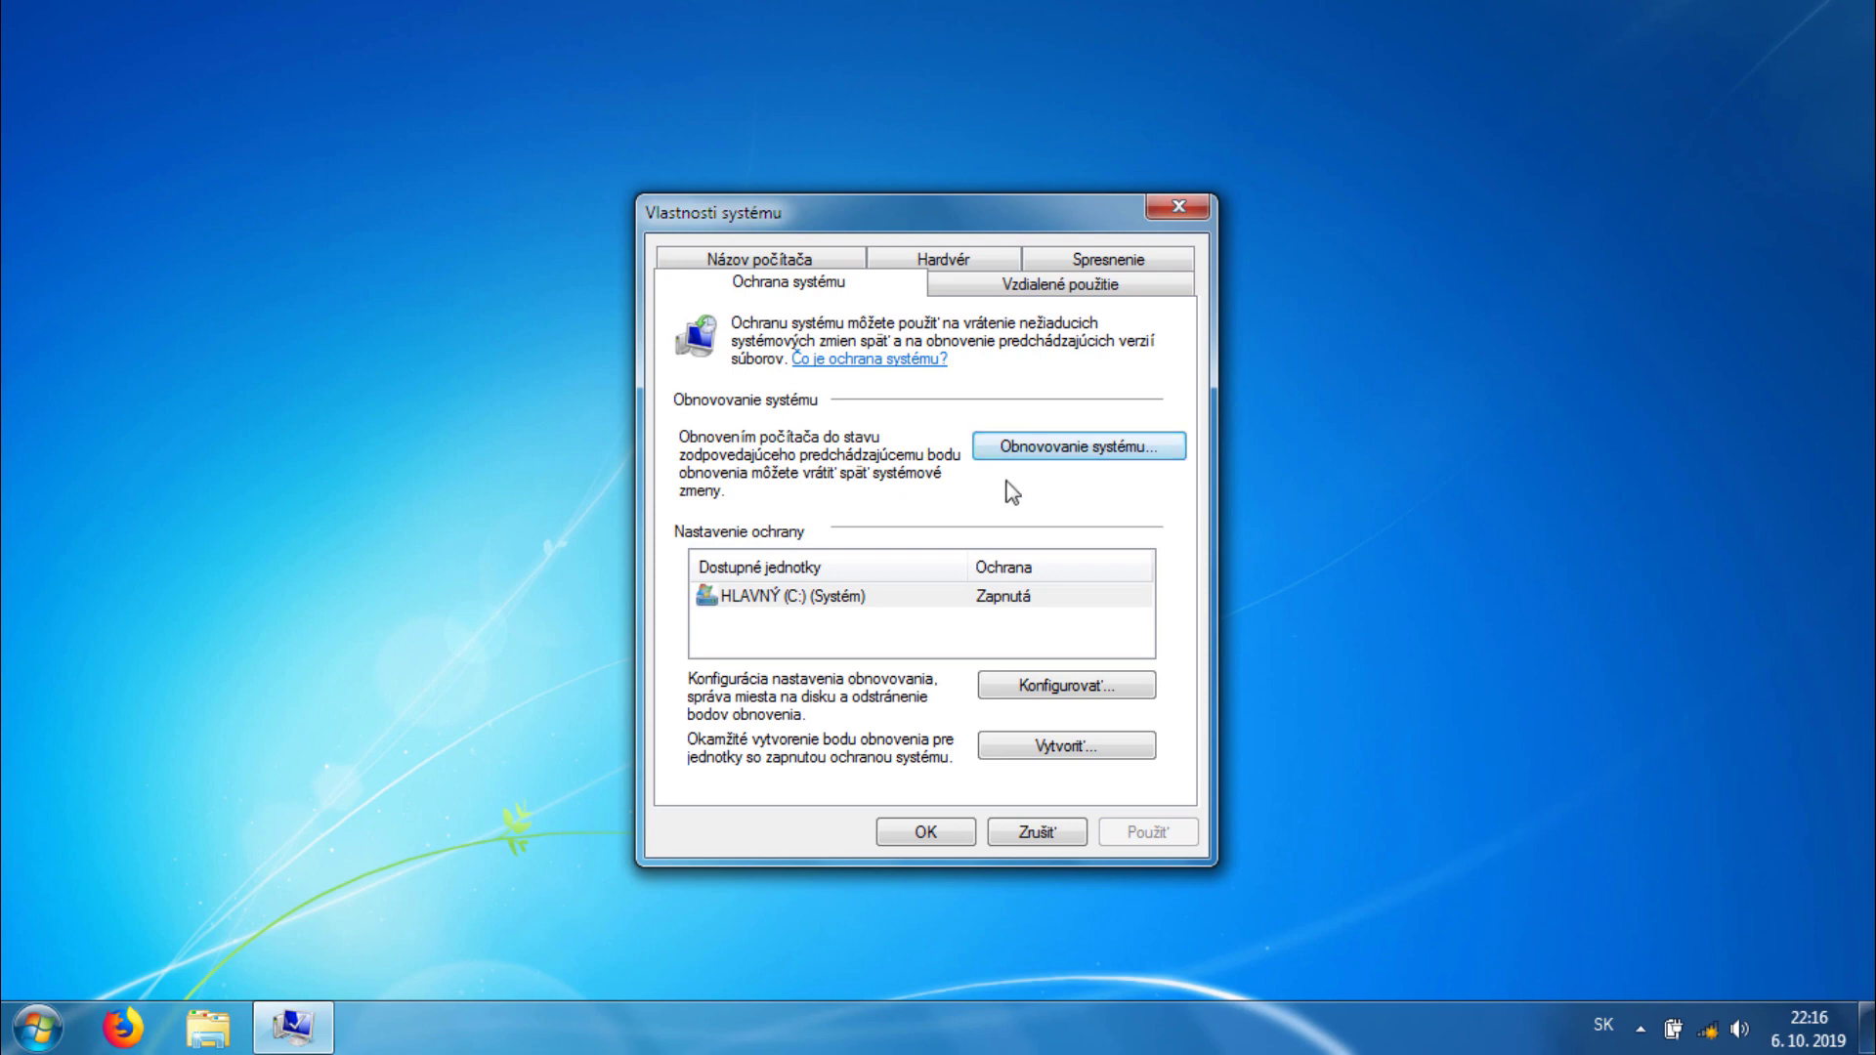
# - Create a restore point with the description 06.10.2019 and dismiss the completion message
pyautogui.click(1061, 750)
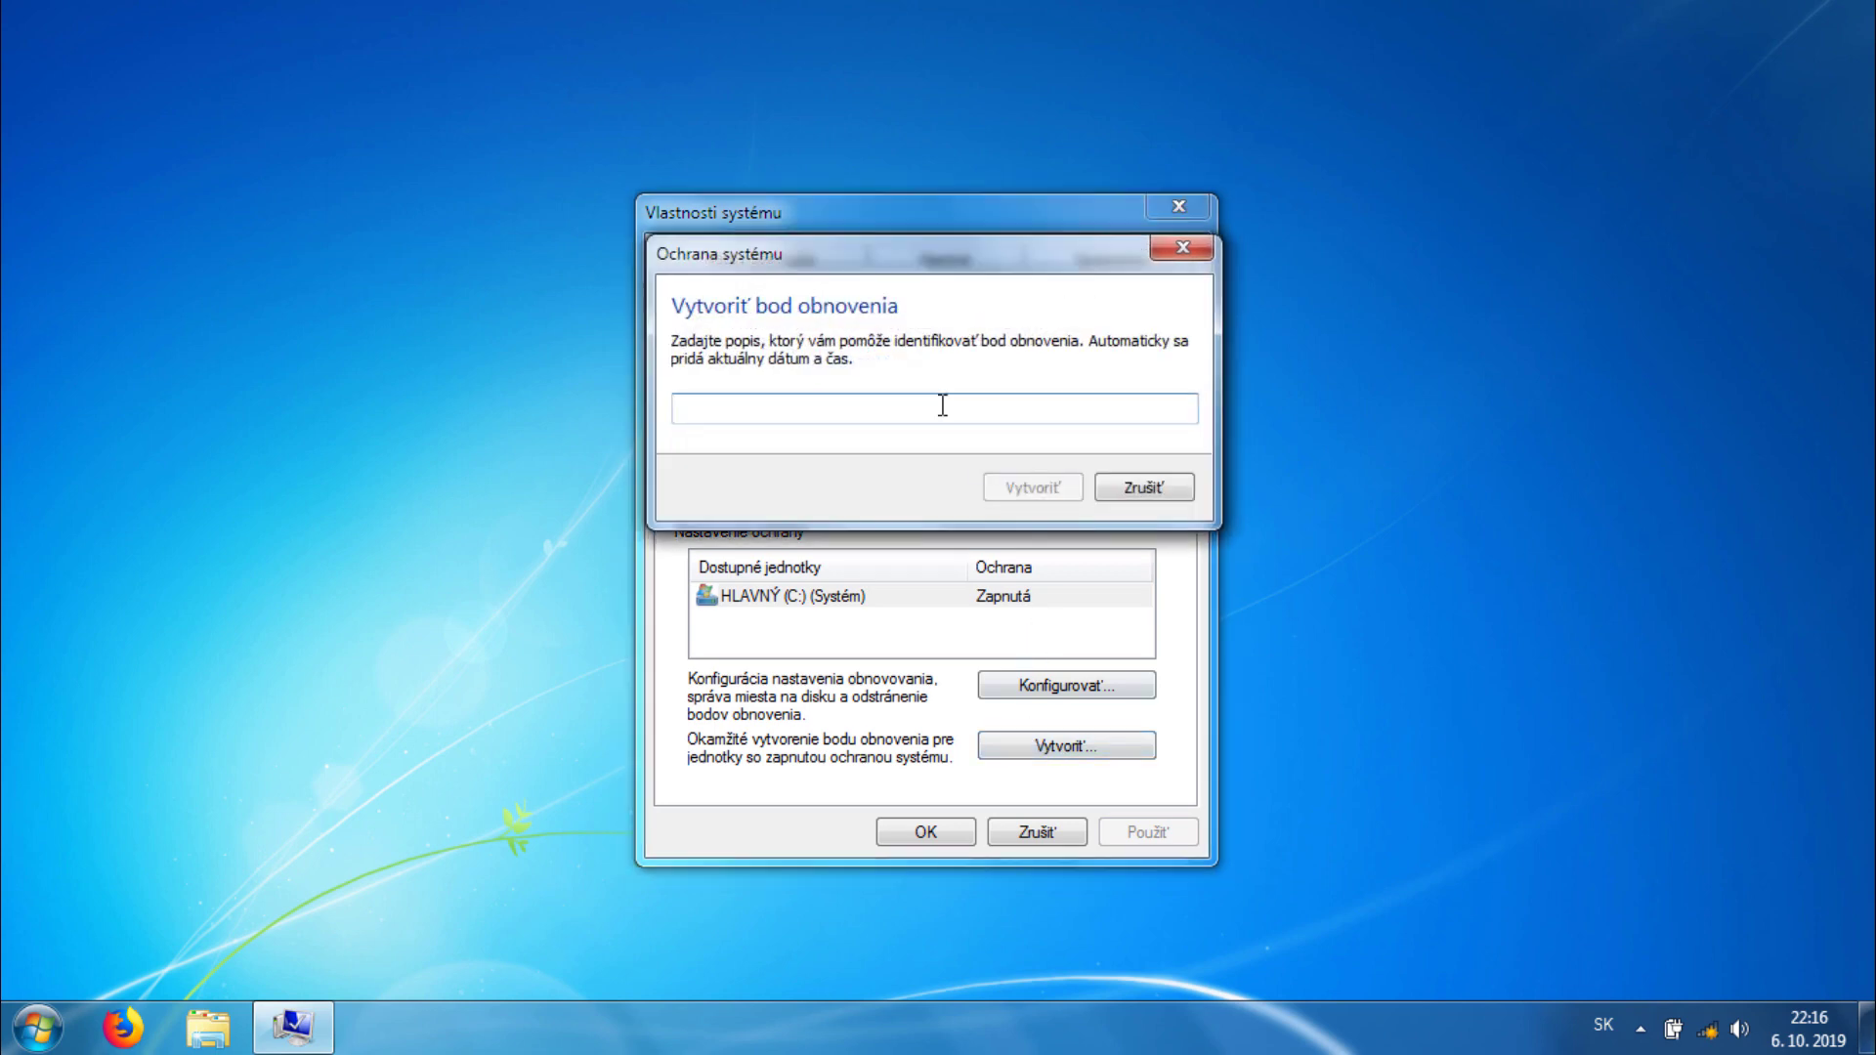
pyautogui.write('06.10')
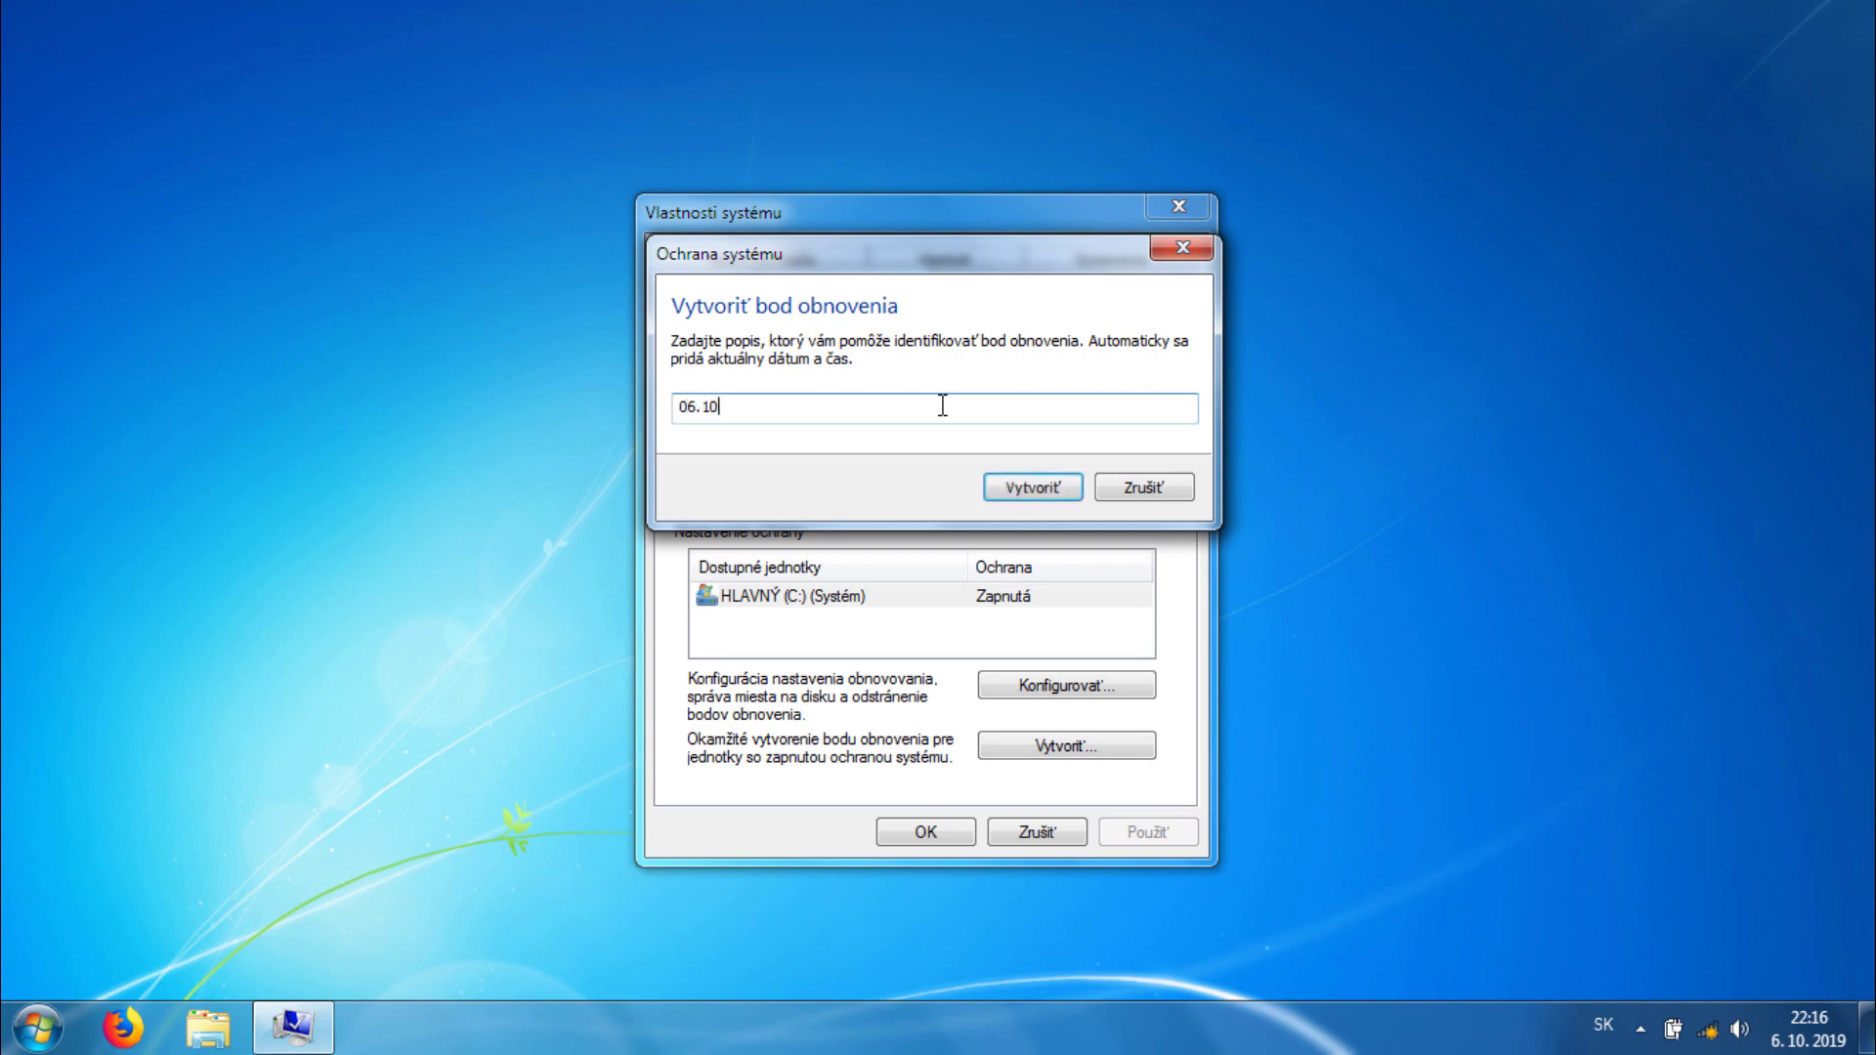
pyautogui.write('.2019')
pyautogui.click(1044, 489)
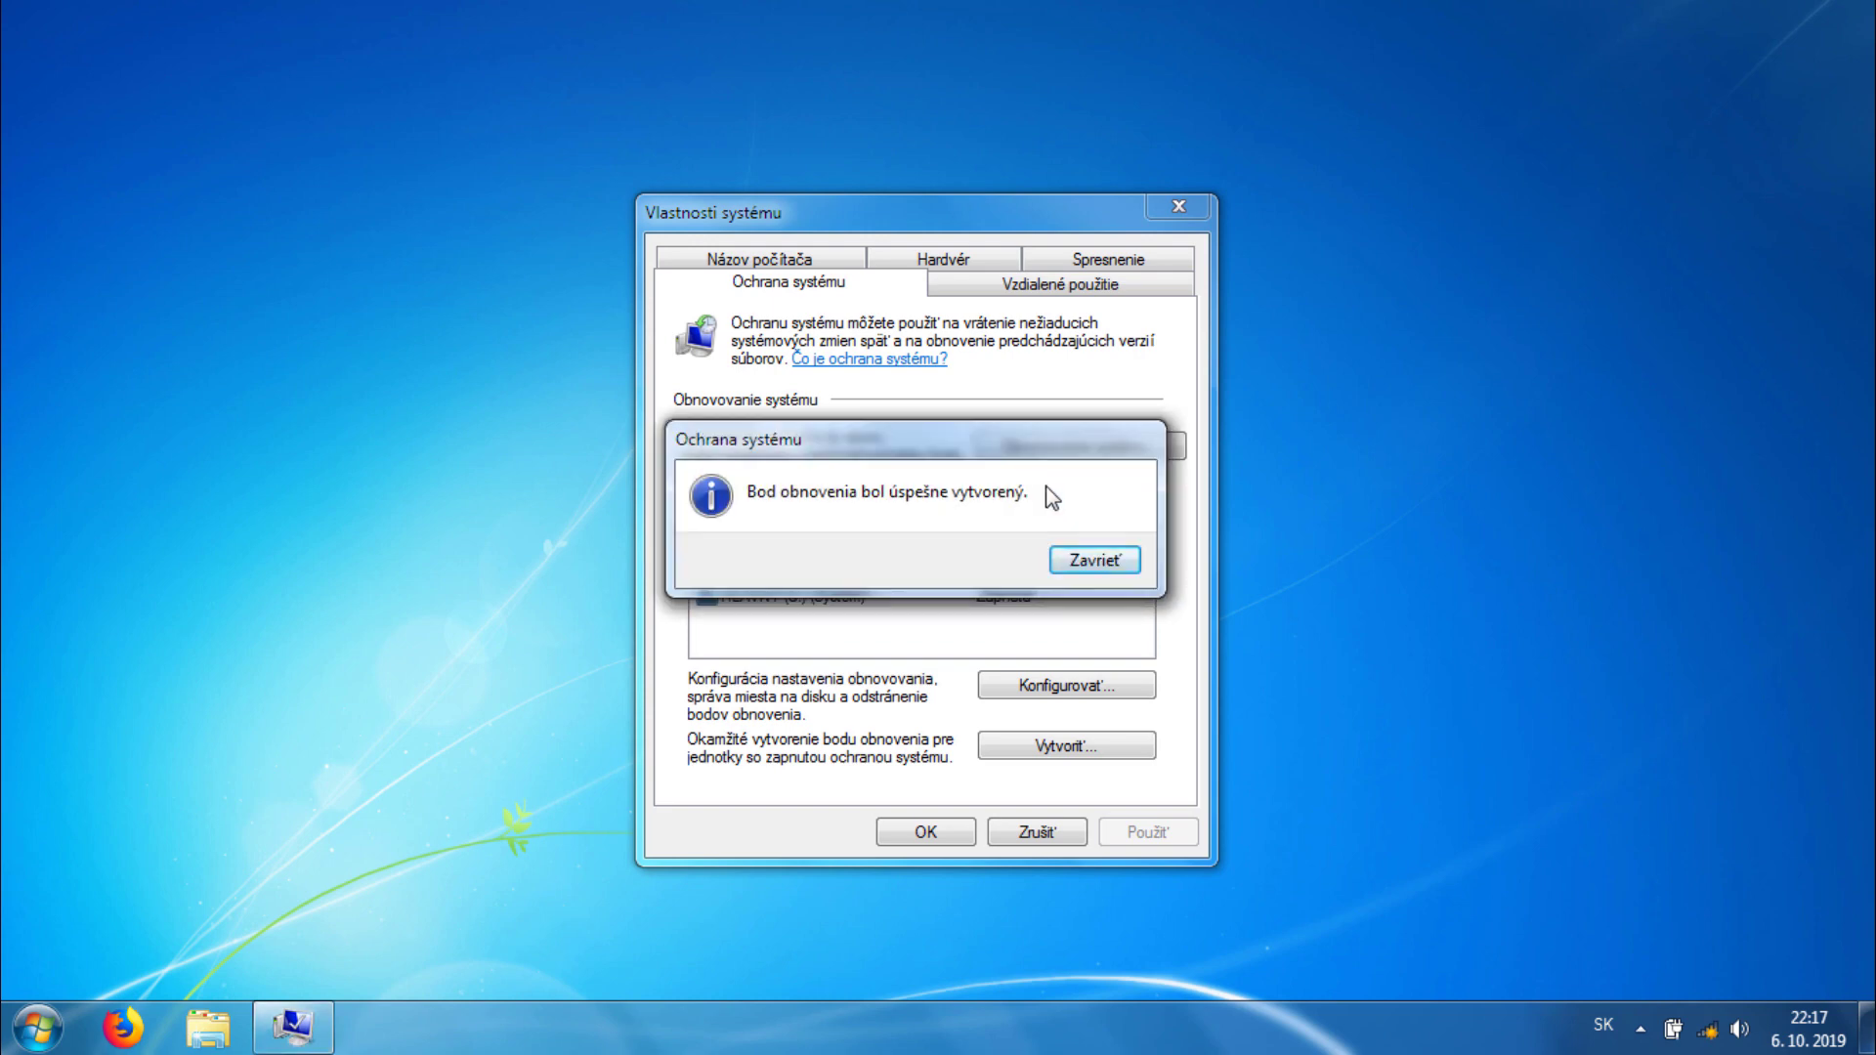
pyautogui.click(1083, 558)
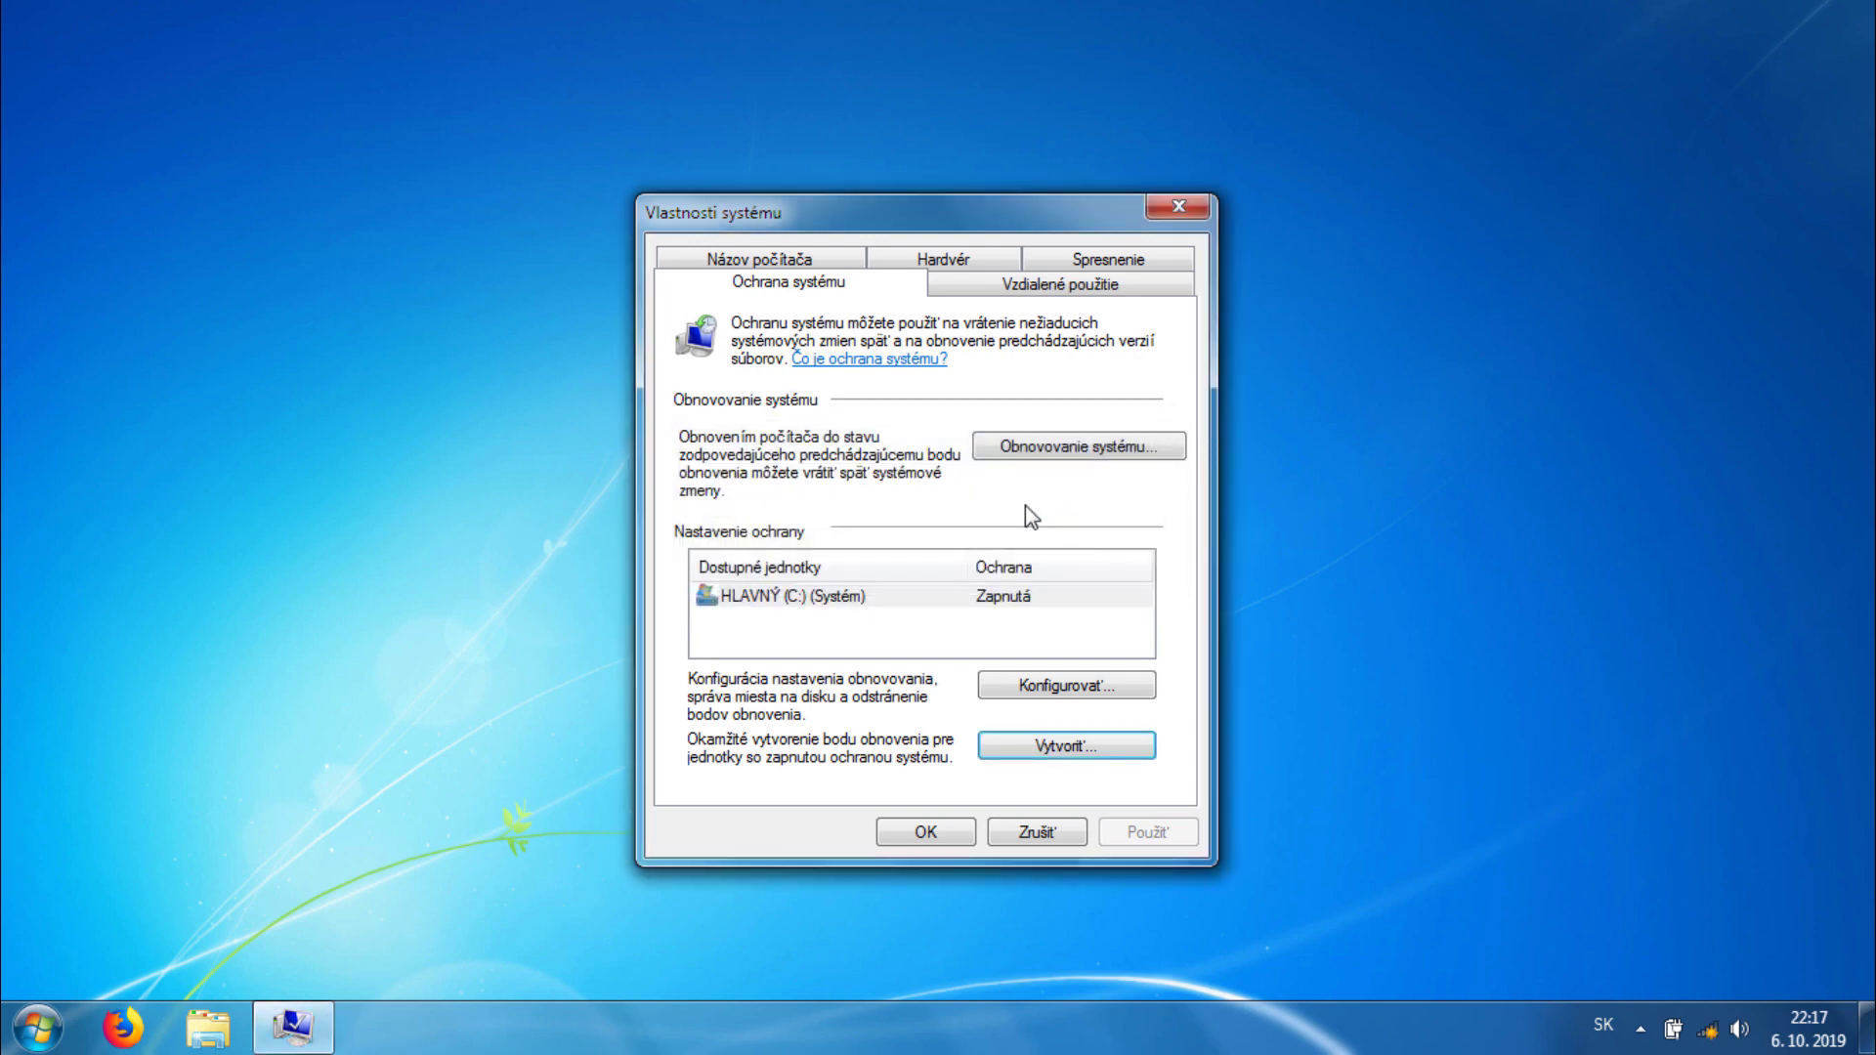
# - Set maximum disk usage for system protection on drive C: to 1%, delete all its restore points, and apply the settings
pyautogui.click(1060, 689)
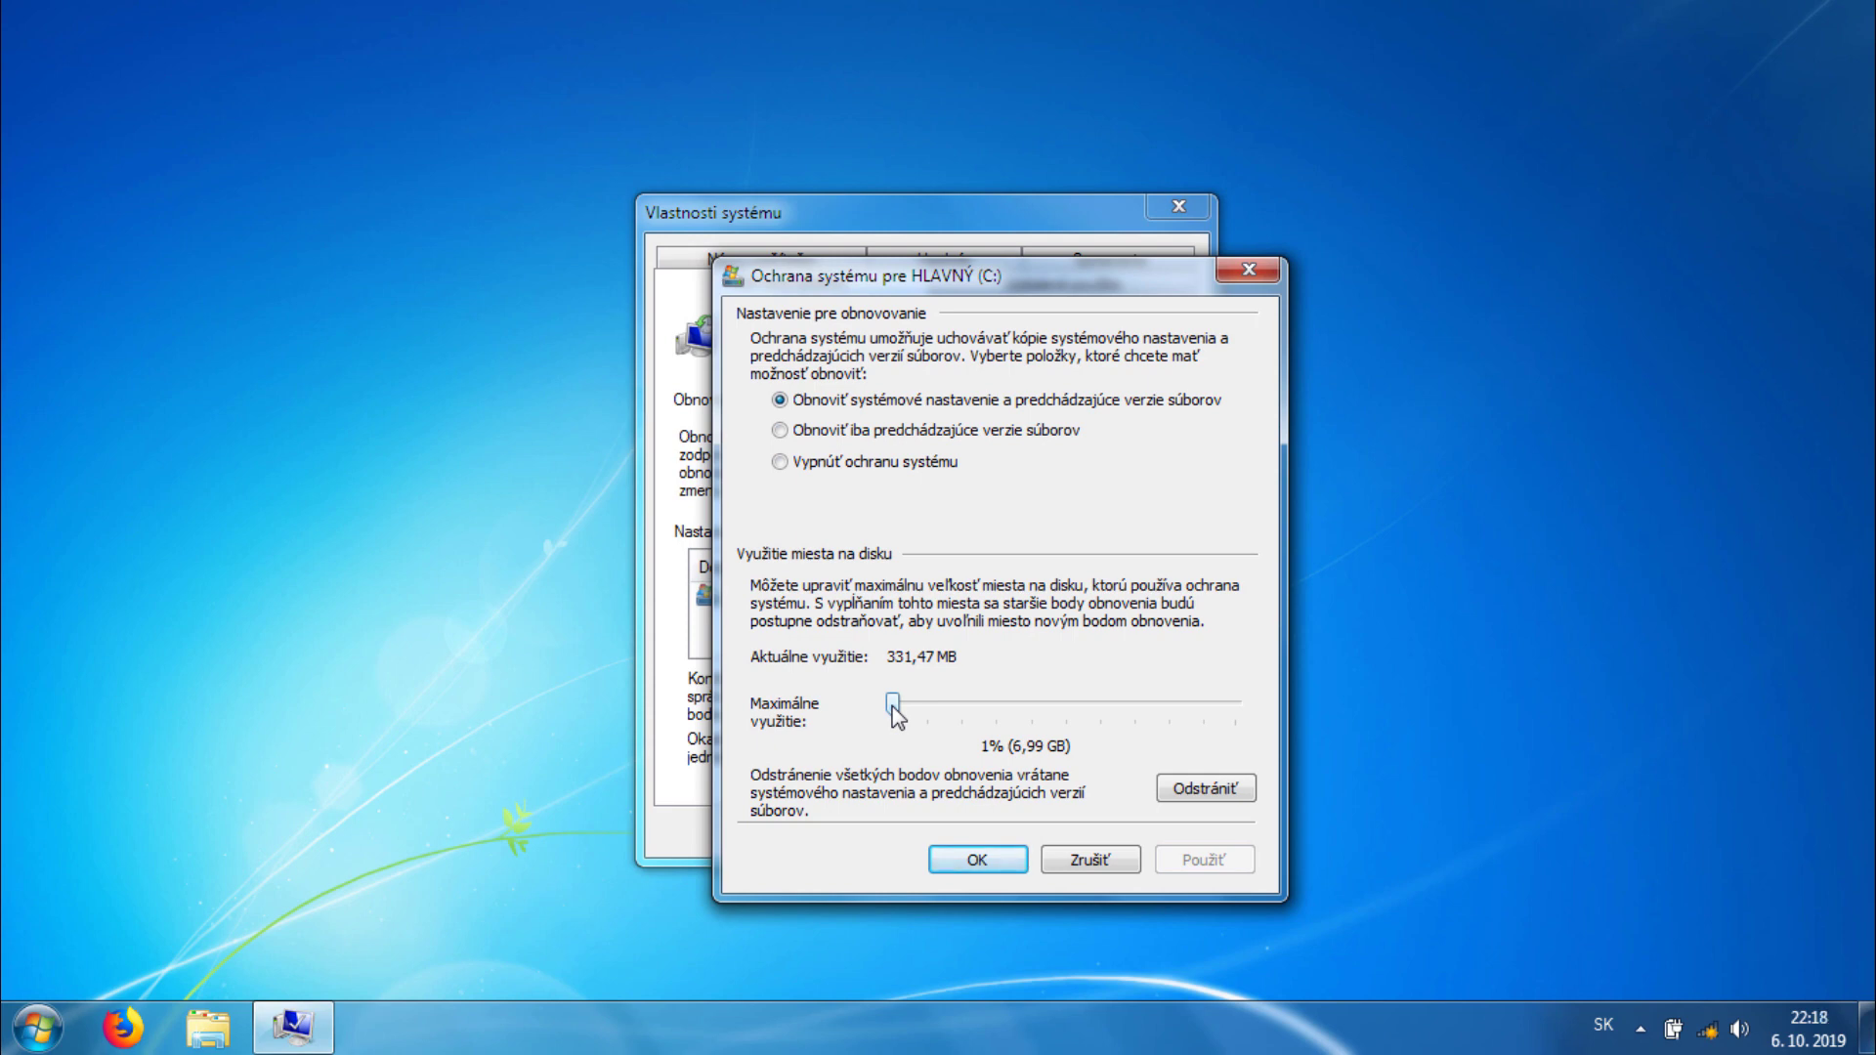
pyautogui.moveTo(893, 707); pyautogui.dragTo(742, 711)
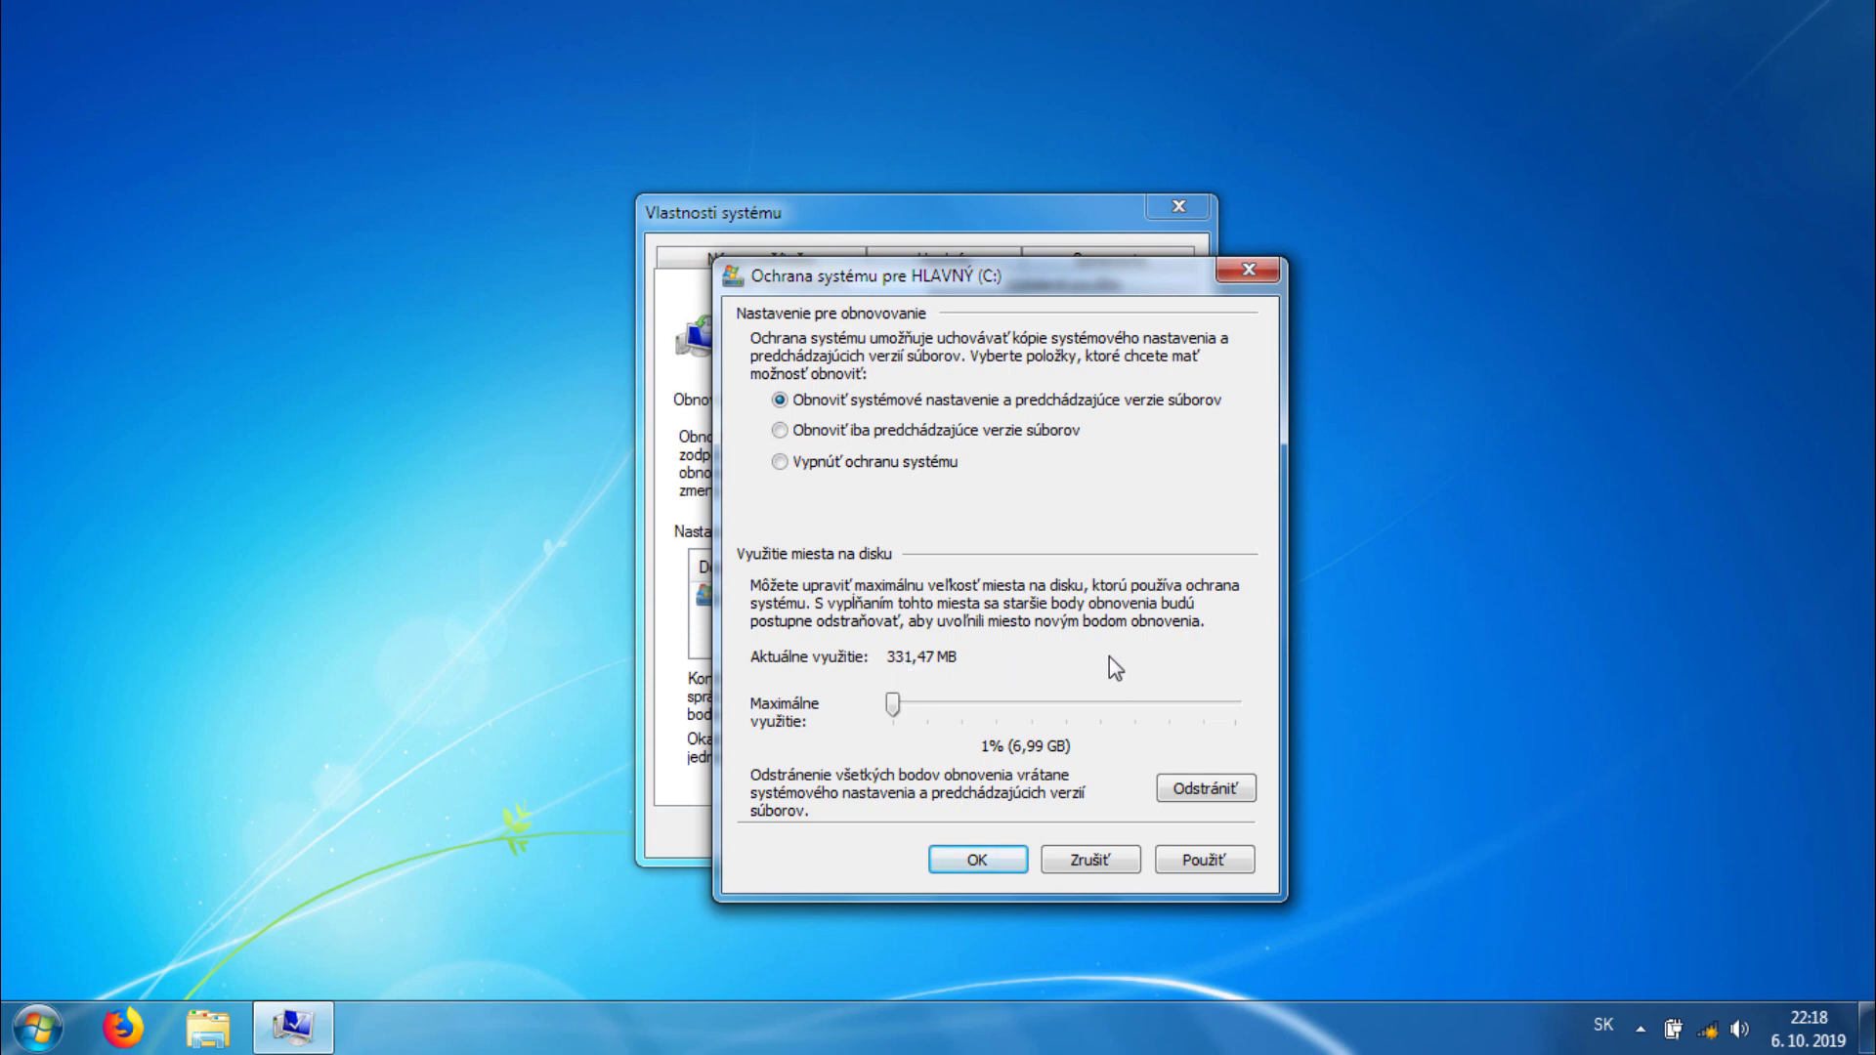
pyautogui.click(1208, 793)
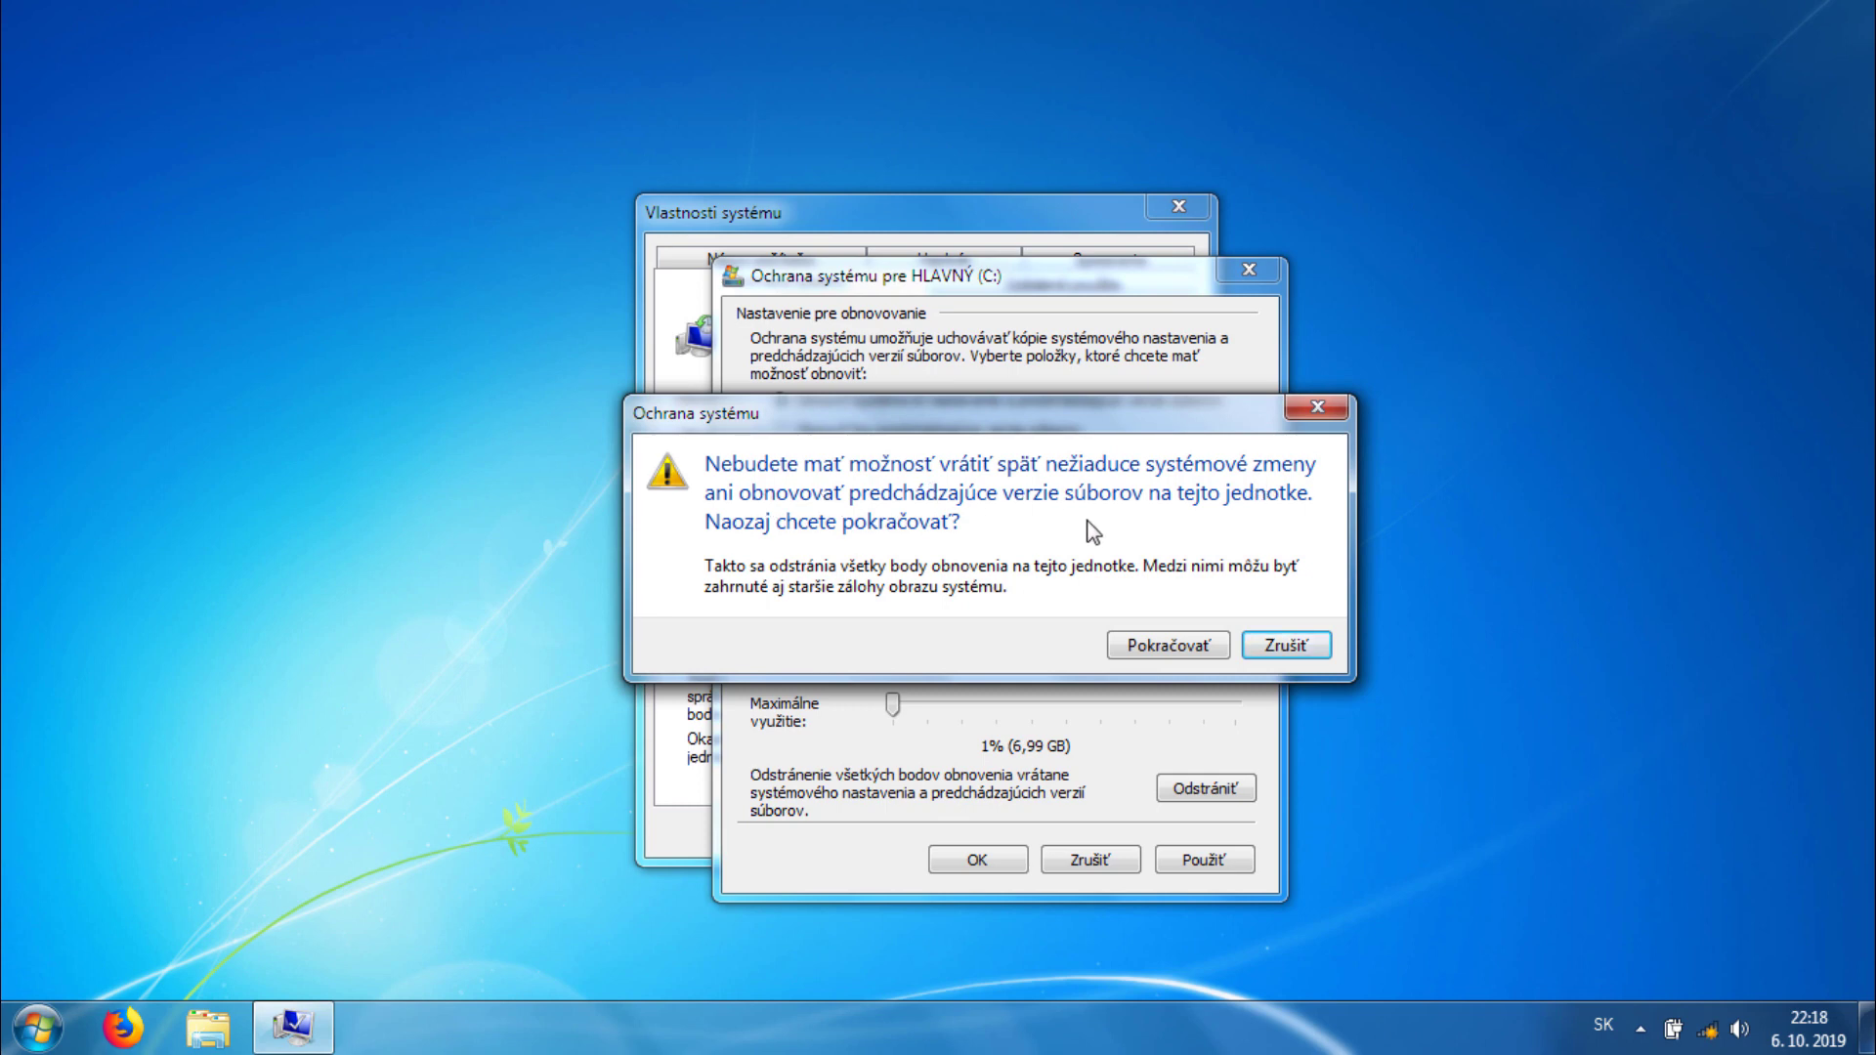
pyautogui.click(1155, 641)
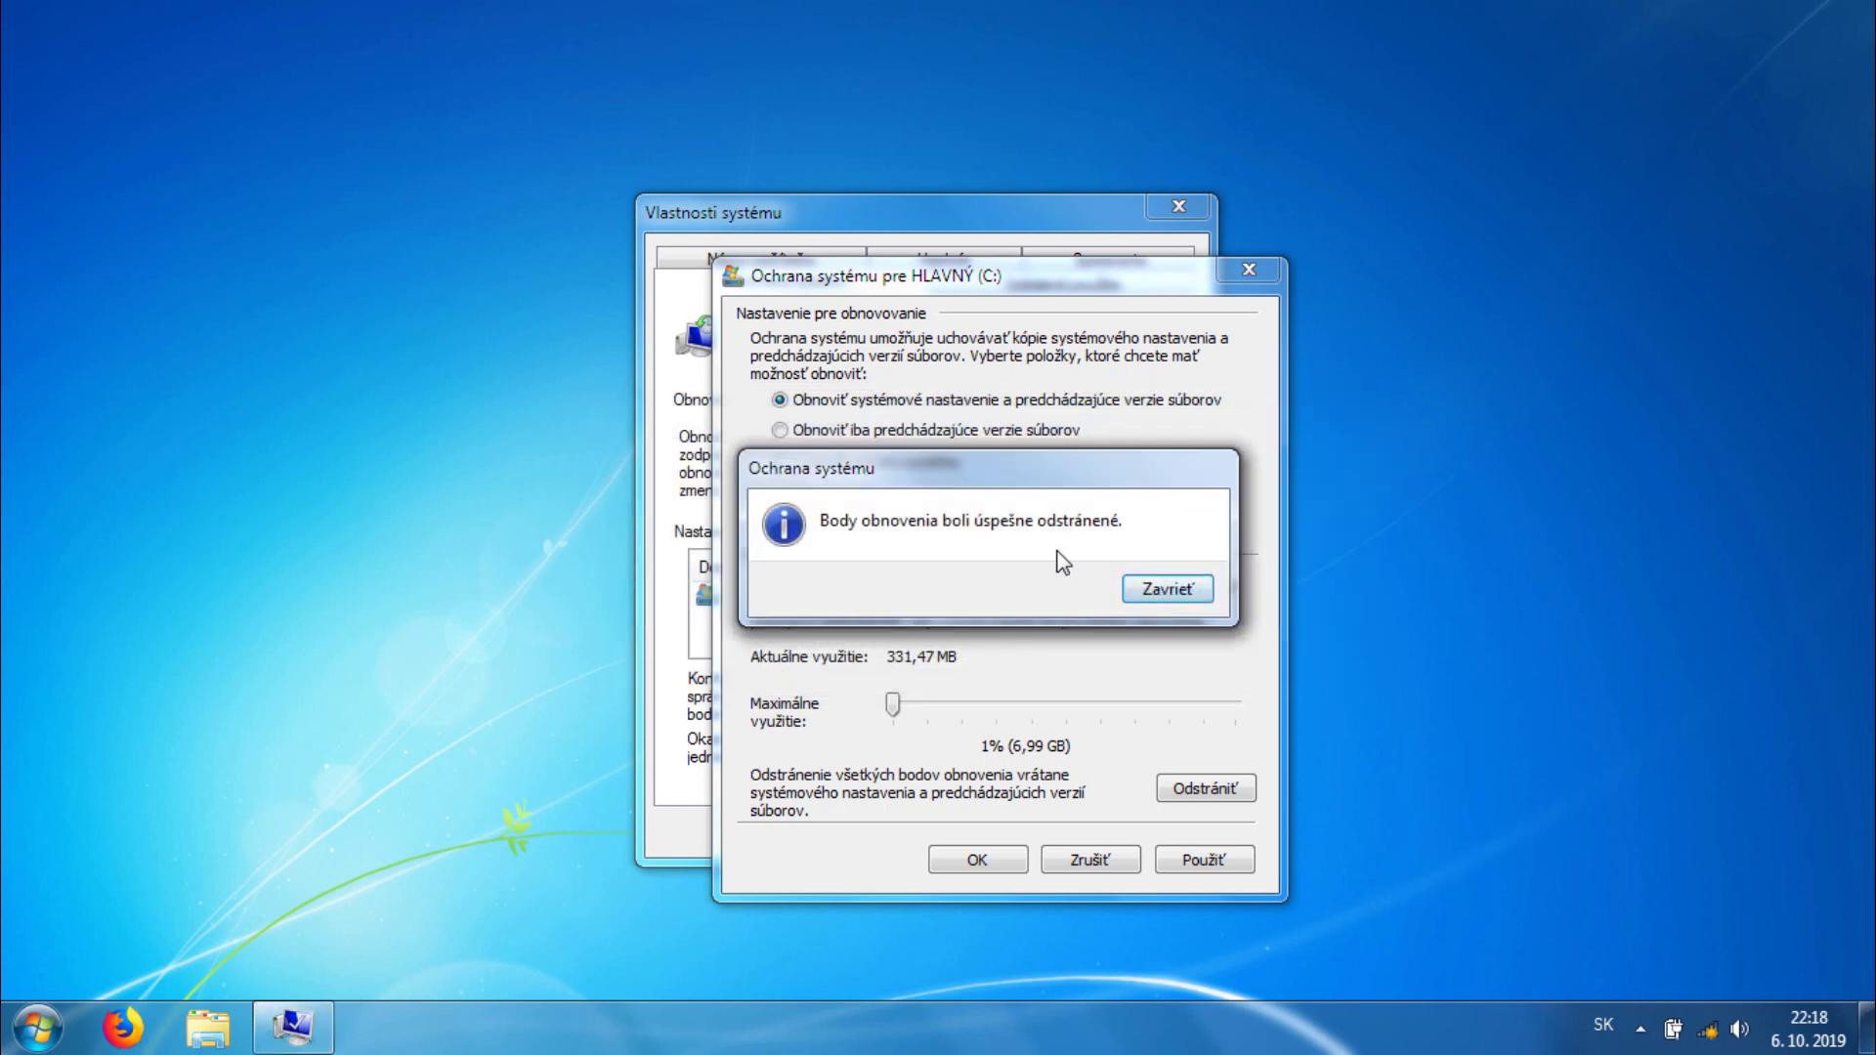
pyautogui.click(1182, 587)
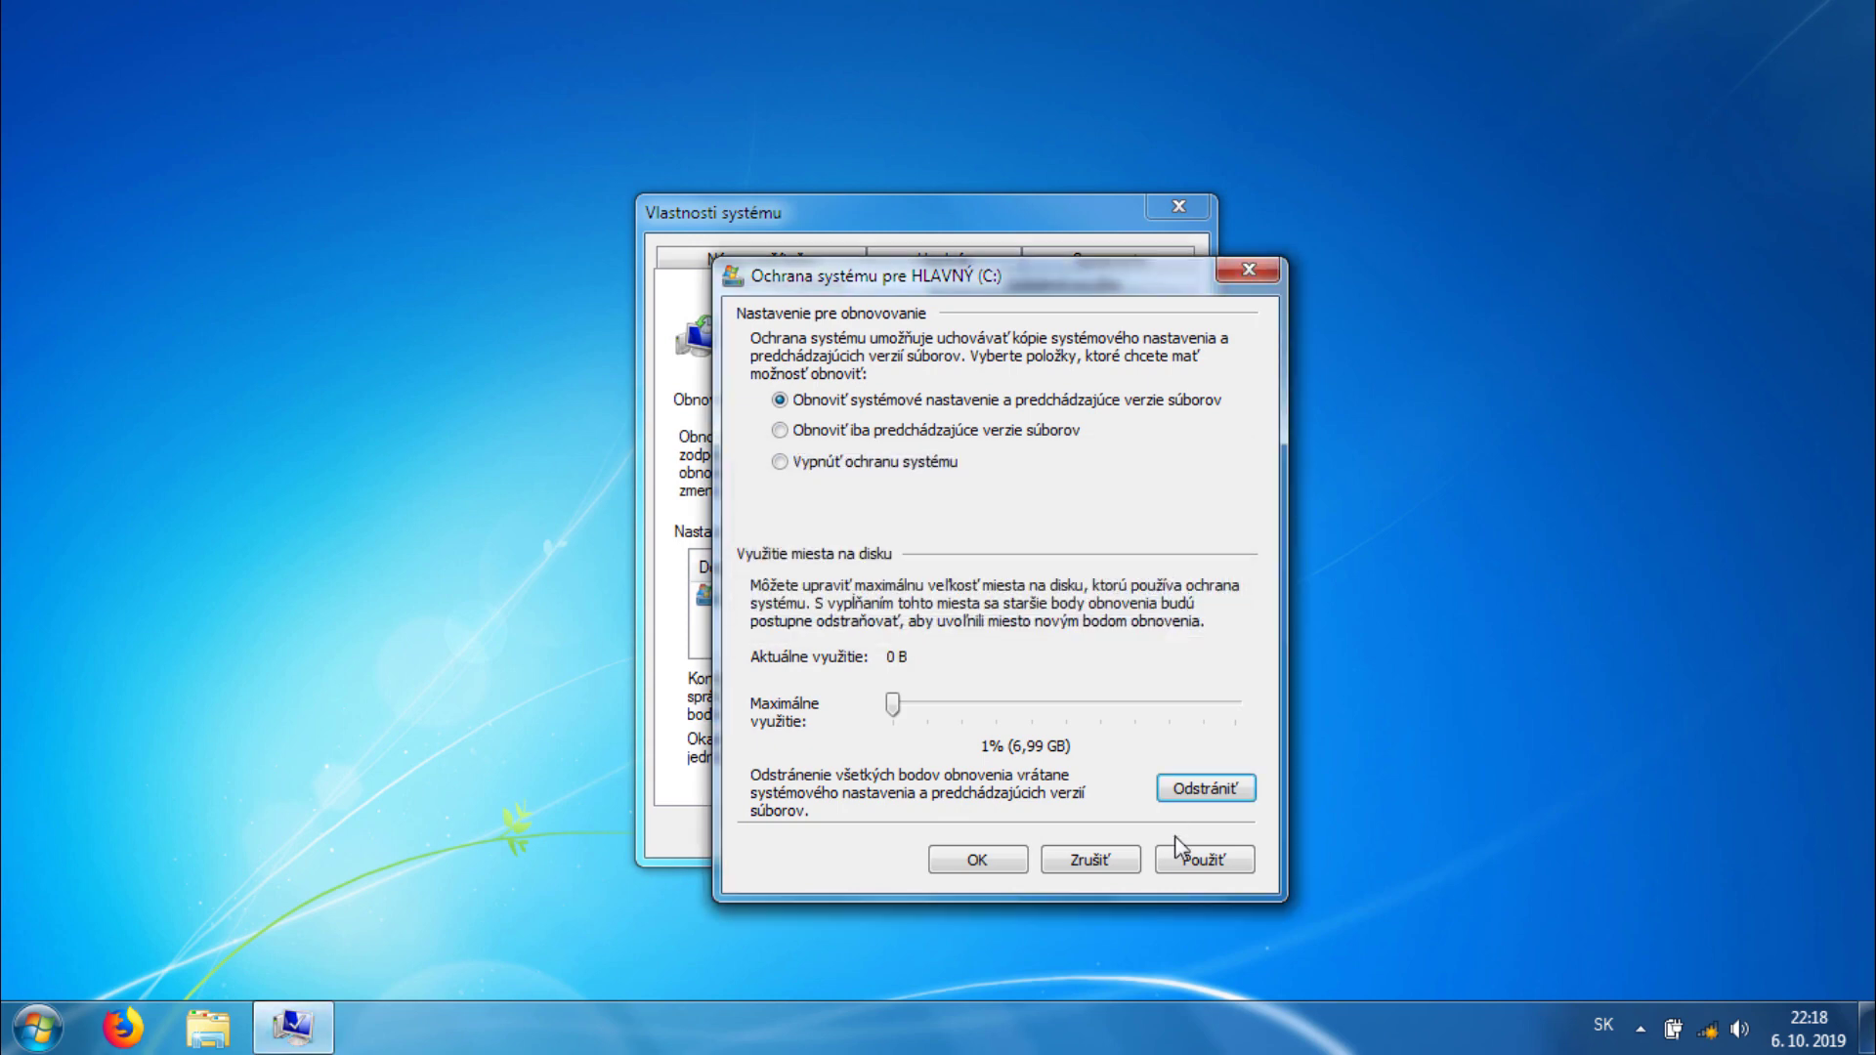
pyautogui.click(1204, 859)
pyautogui.click(977, 858)
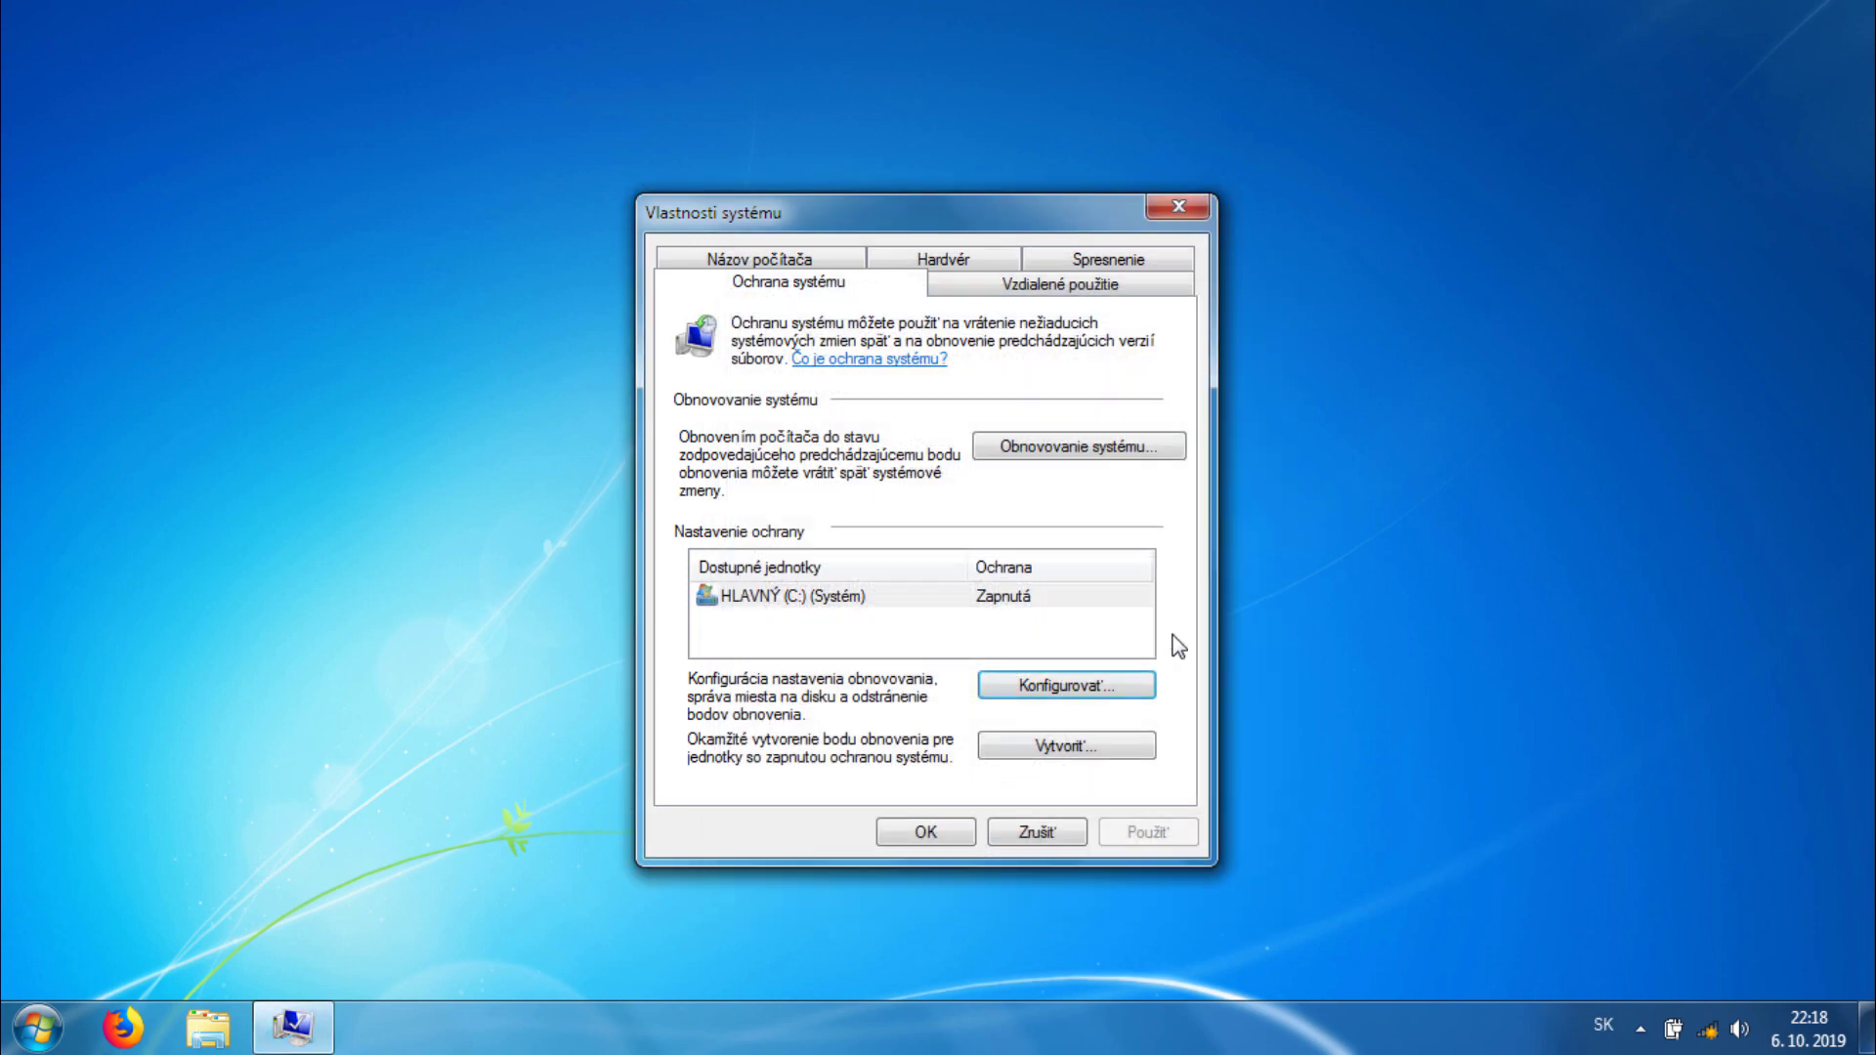